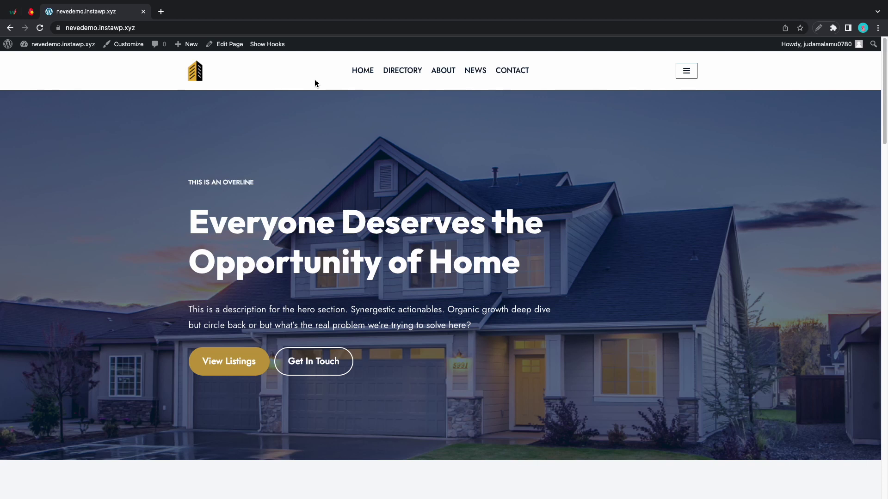
Step: Create a Templates custom layout of type Single Page named 'Single Page' and open its editor
click(13, 49)
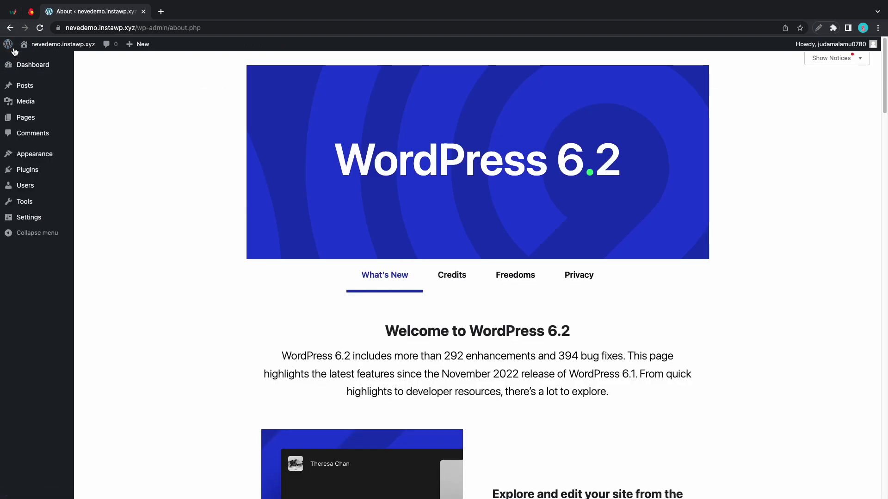
mouse_move(29, 156)
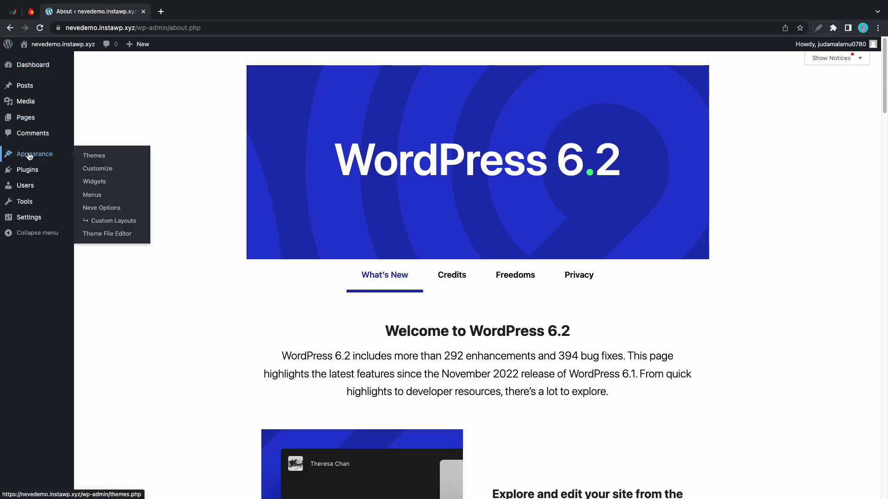
click(105, 225)
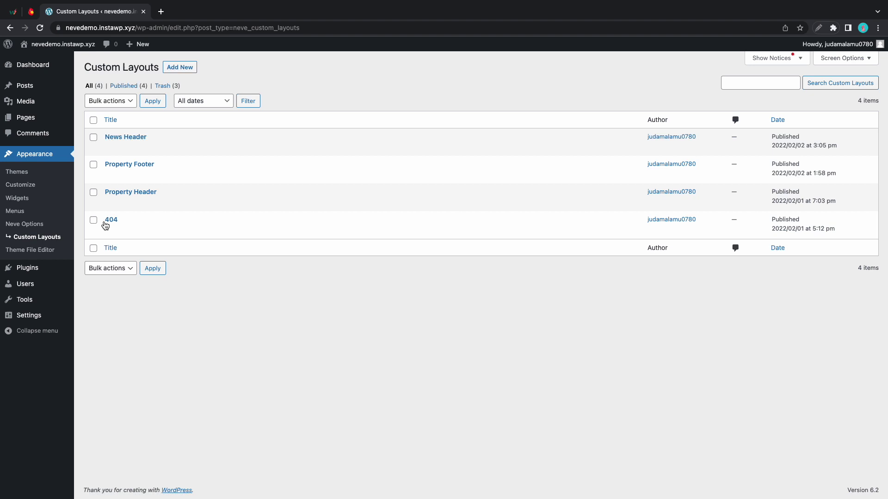
click(180, 68)
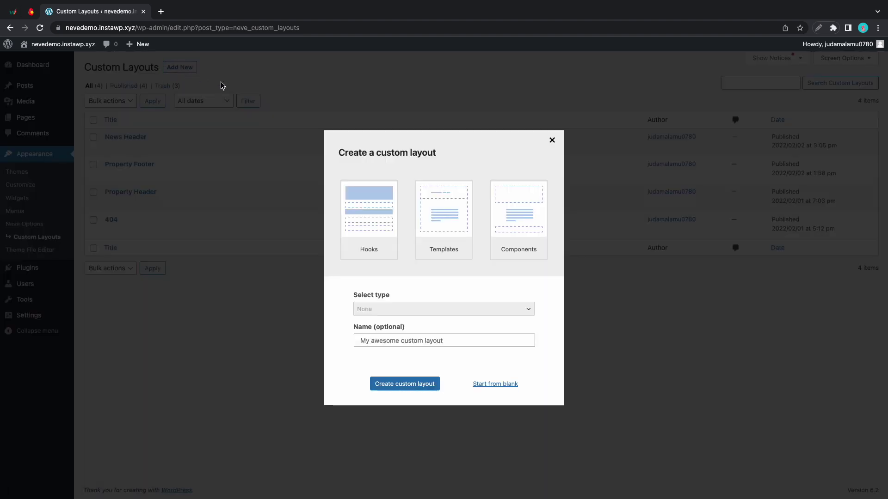
click(439, 215)
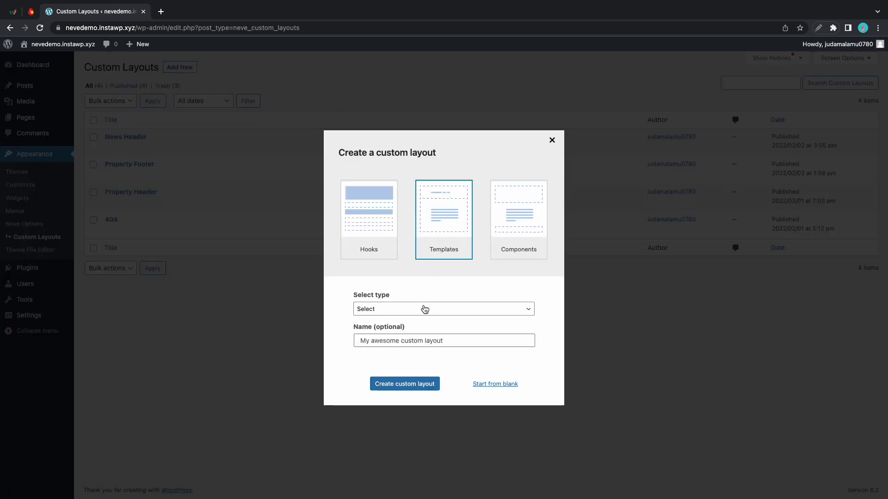
click(423, 309)
click(410, 340)
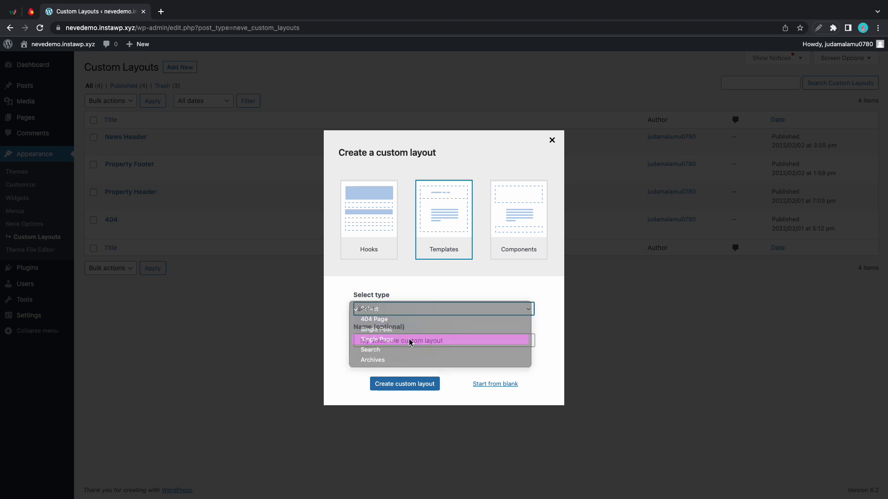
click(409, 343)
text(Single Page)
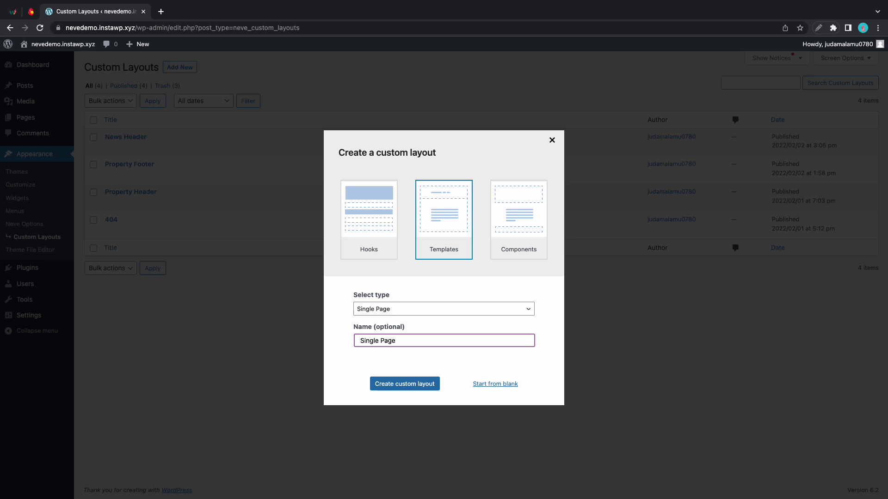
click(412, 383)
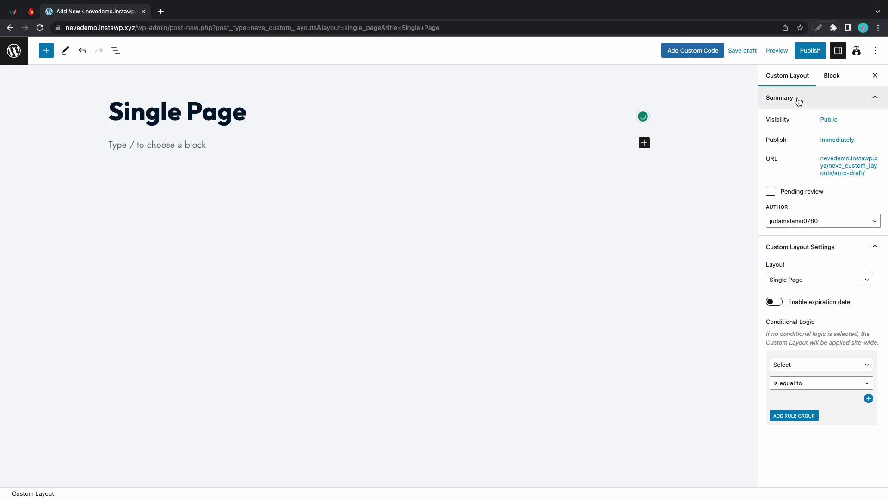
Step: Add the conditional logic rule Post Type is equal to Pages
click(813, 366)
scroll(812, 400, down, 2)
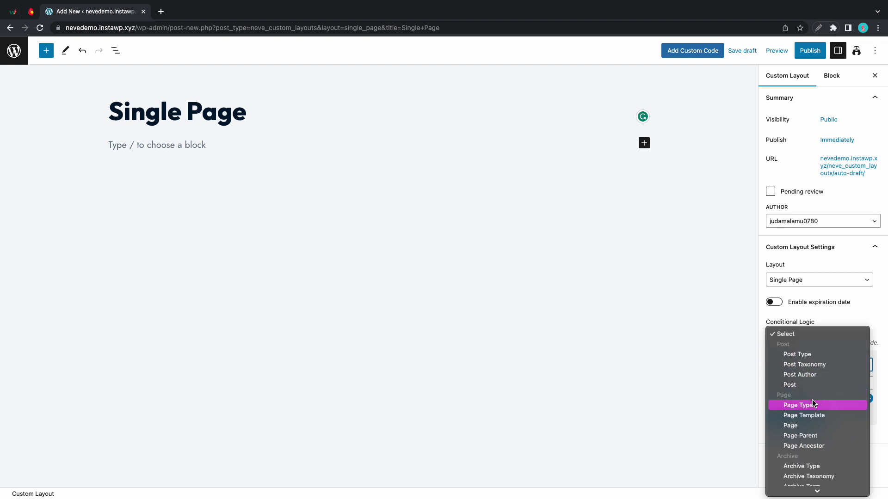
click(805, 352)
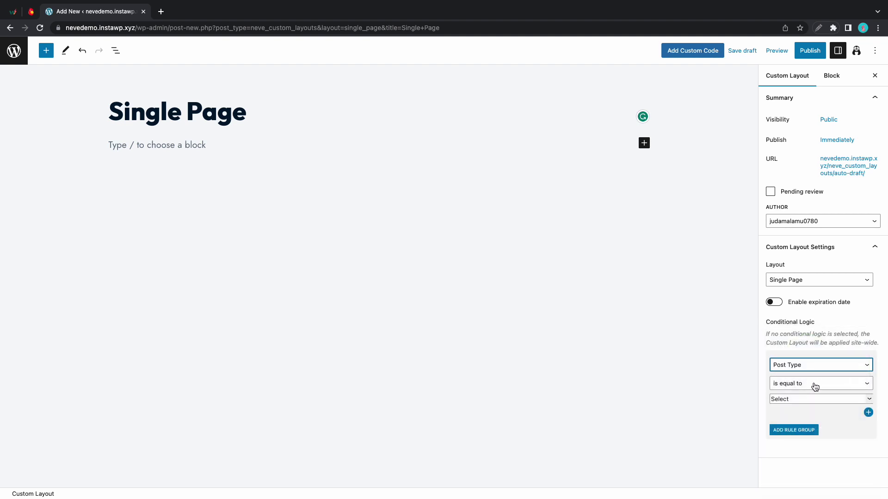
click(815, 386)
click(814, 385)
click(810, 403)
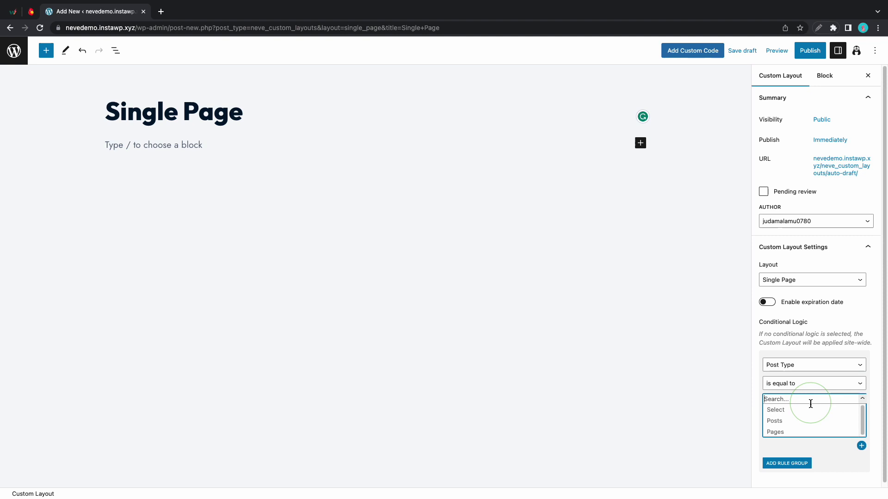
click(804, 431)
scroll(844, 403, down, 1)
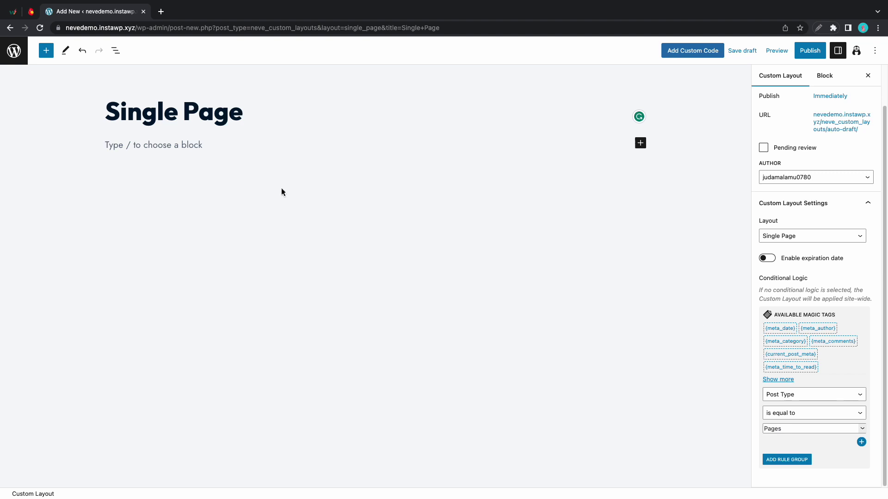
Step: Insert a Cover block via /cover with the real-estate-pro-22 skyscraper image as background
click(246, 149)
text(/)
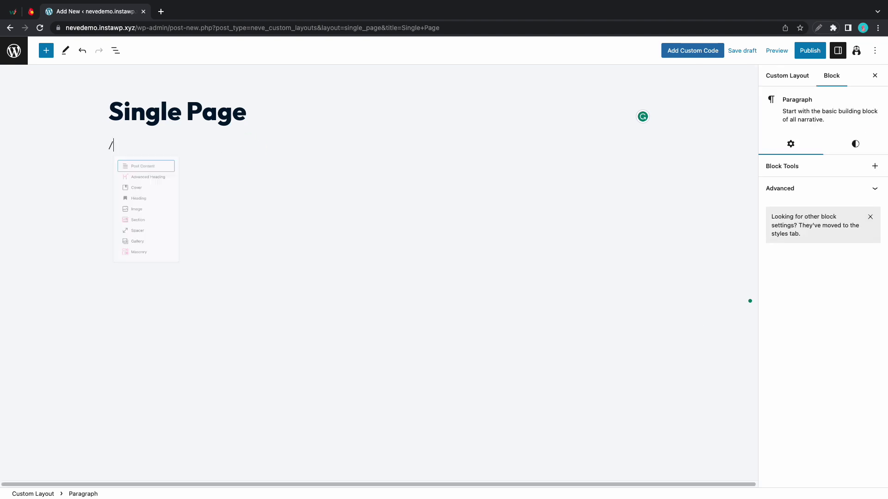
text(cover)
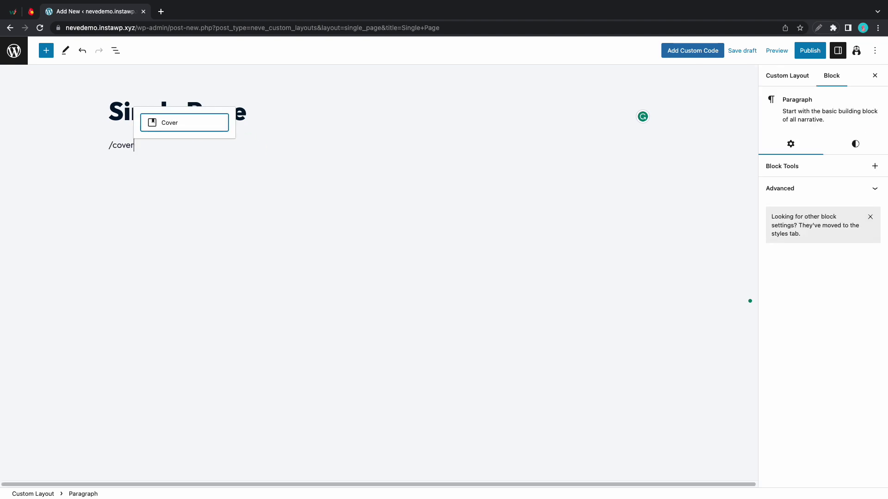
key(Return)
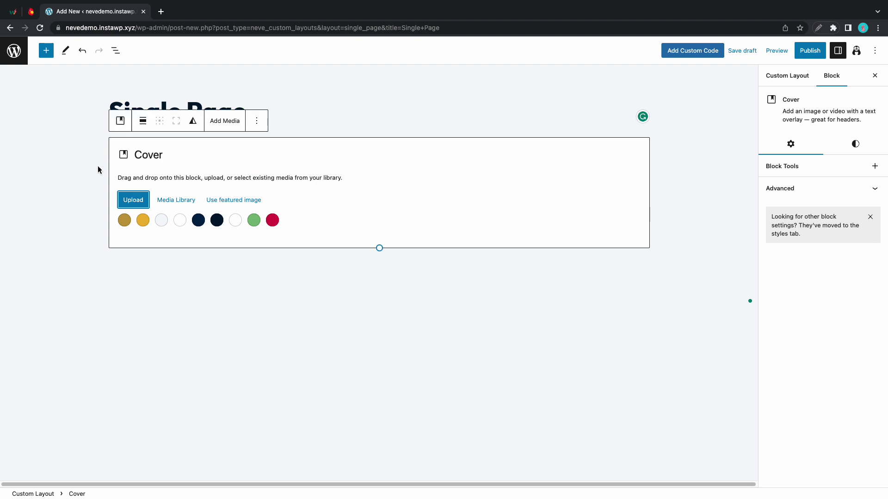
click(170, 199)
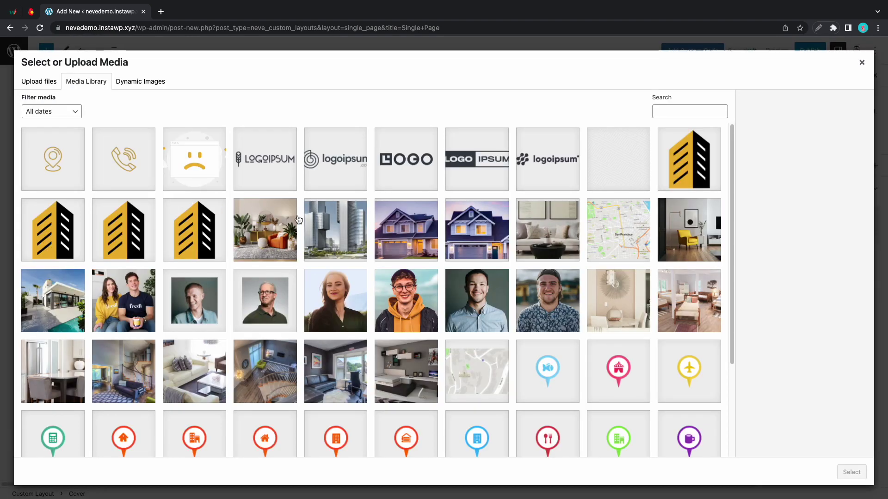
click(317, 225)
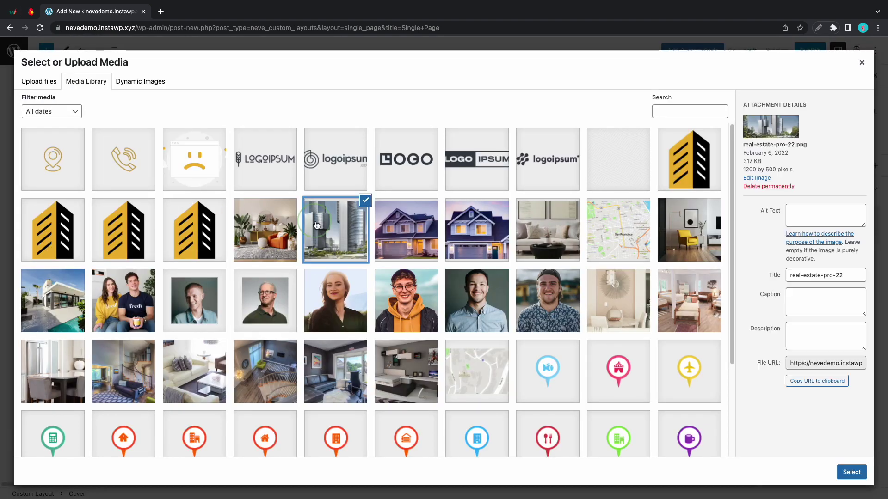
click(851, 472)
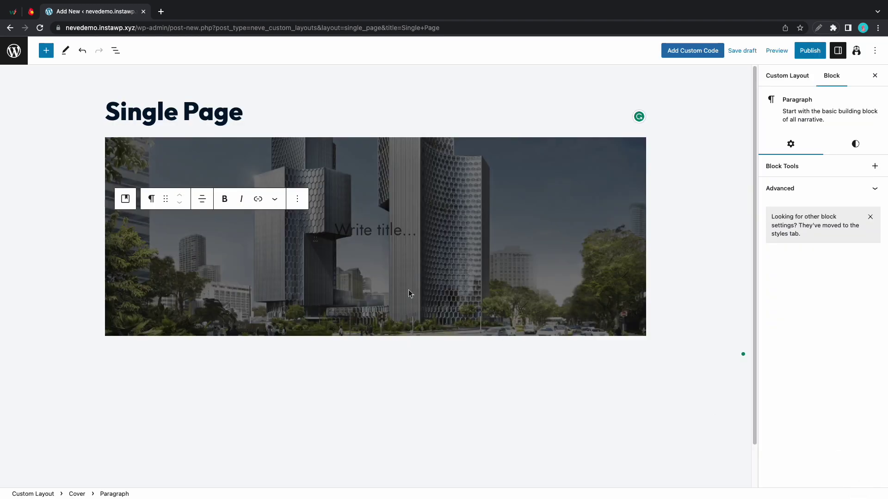
Step: Delete the empty Paragraph inside the cover using List View
click(116, 51)
click(151, 116)
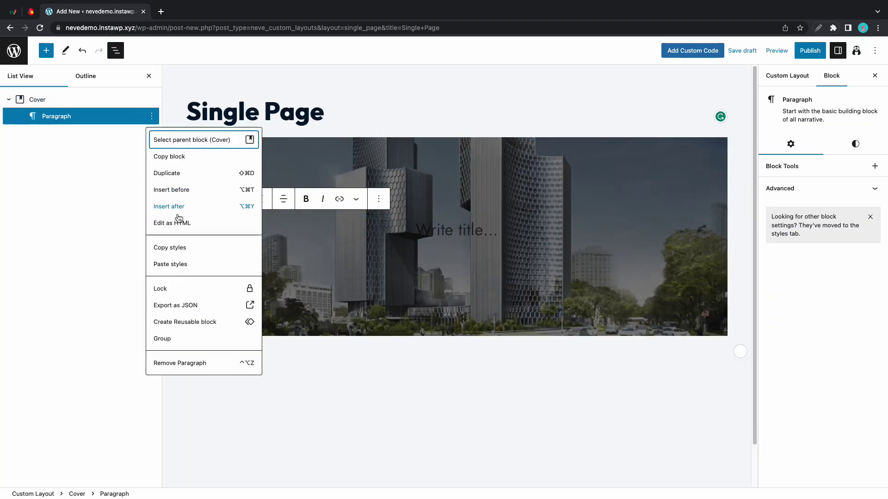
click(192, 363)
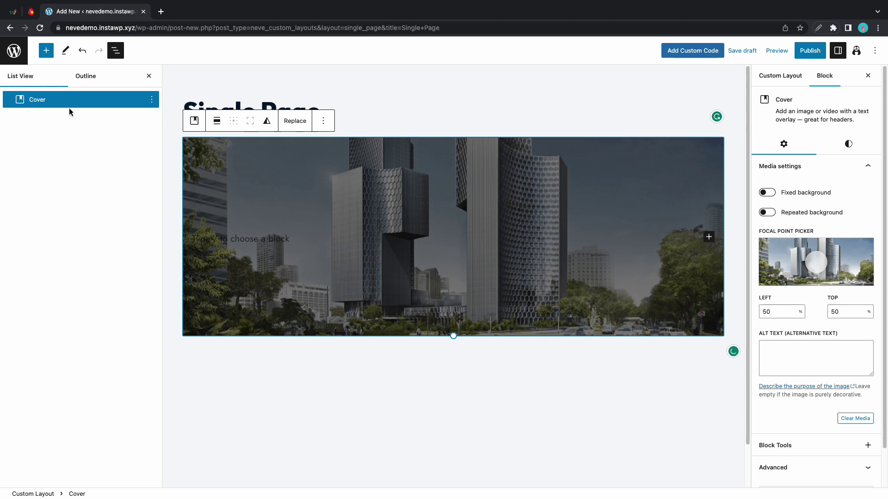
Step: Add an Advanced Heading block and nest it inside the Cover in List View
click(46, 51)
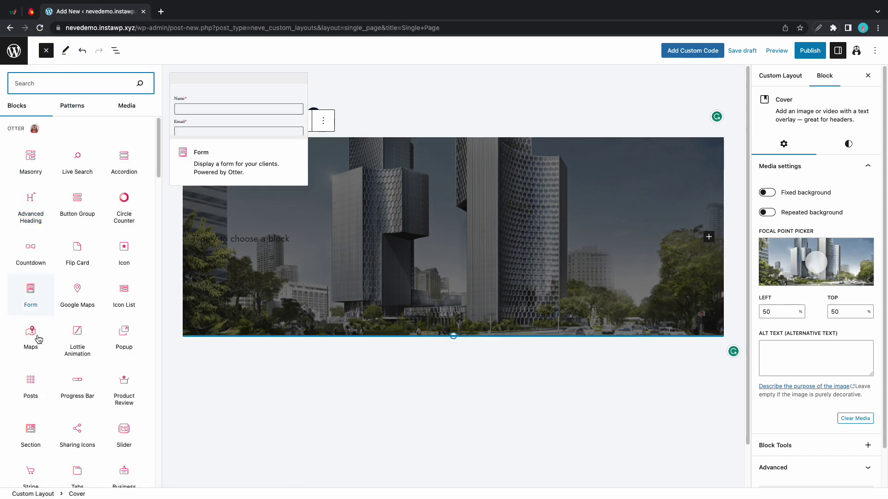
scroll(96, 278, down, 1)
scroll(93, 283, up, 1)
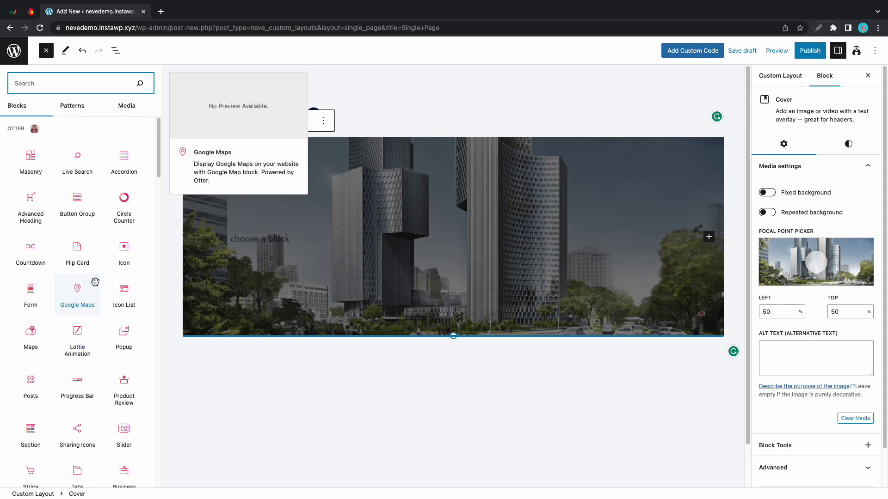
click(26, 205)
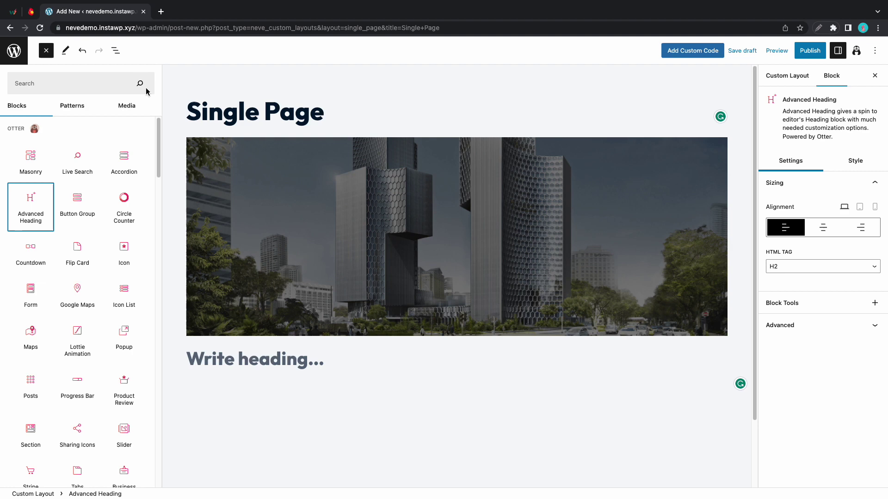
click(115, 51)
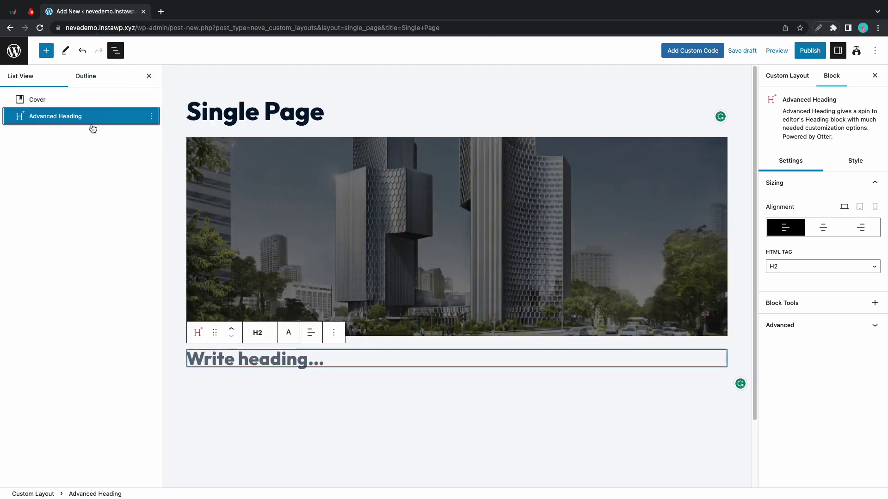
drag(89, 129, 107, 110)
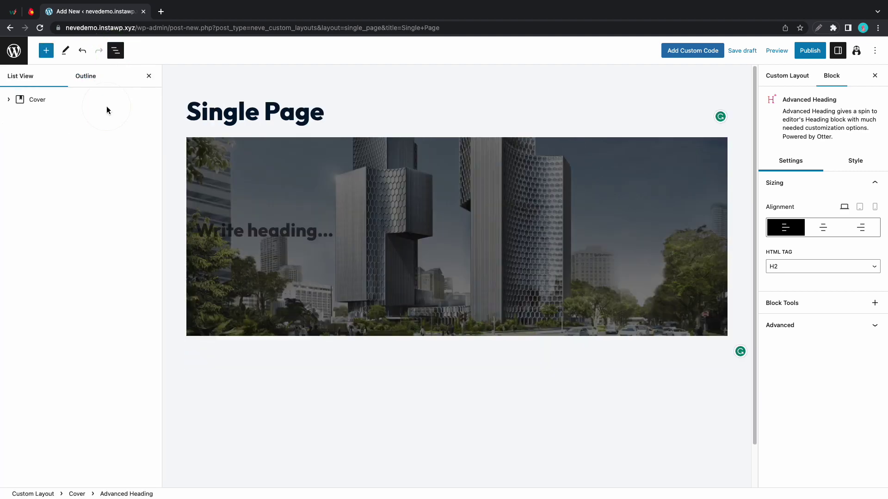
Step: Make the cover heading a centred H1
click(9, 99)
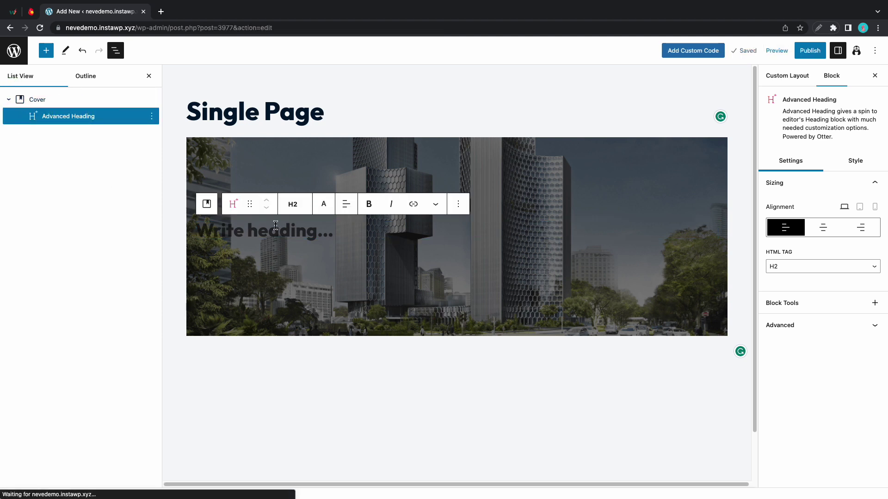
click(345, 204)
click(376, 254)
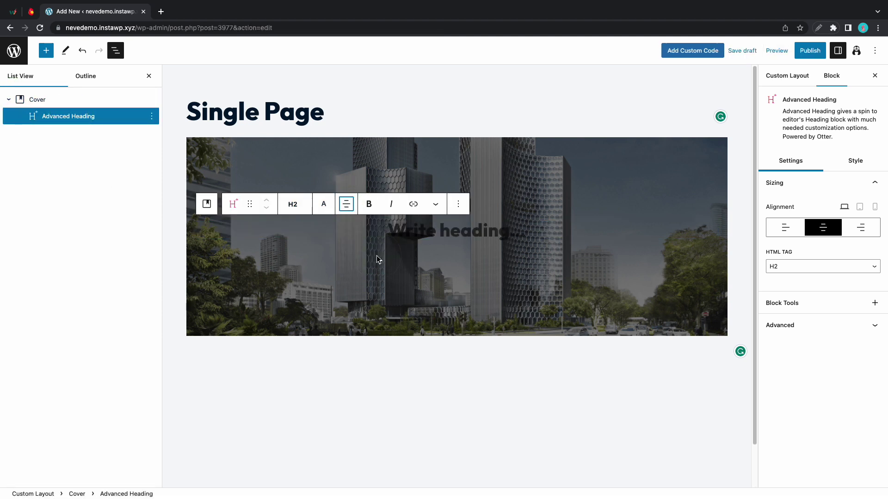
click(293, 204)
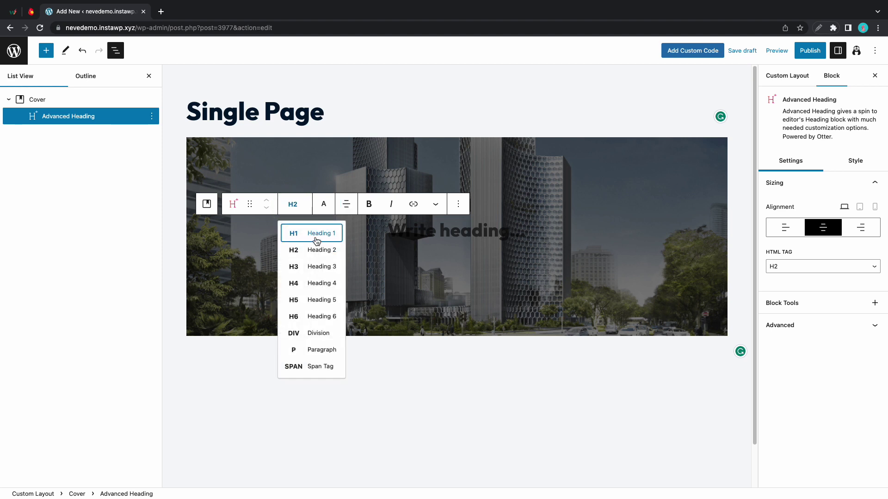
click(313, 234)
Step: Give the Cover a dark navy theme-colour overlay at 80 opacity
click(95, 105)
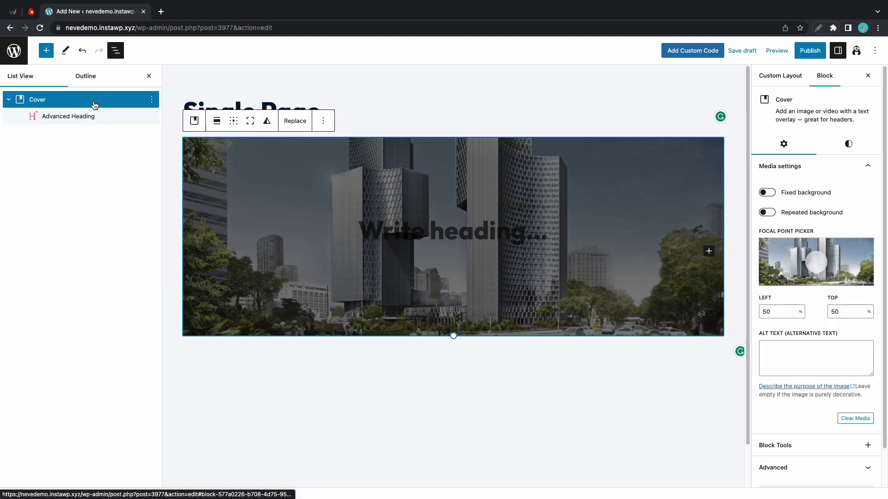
click(855, 146)
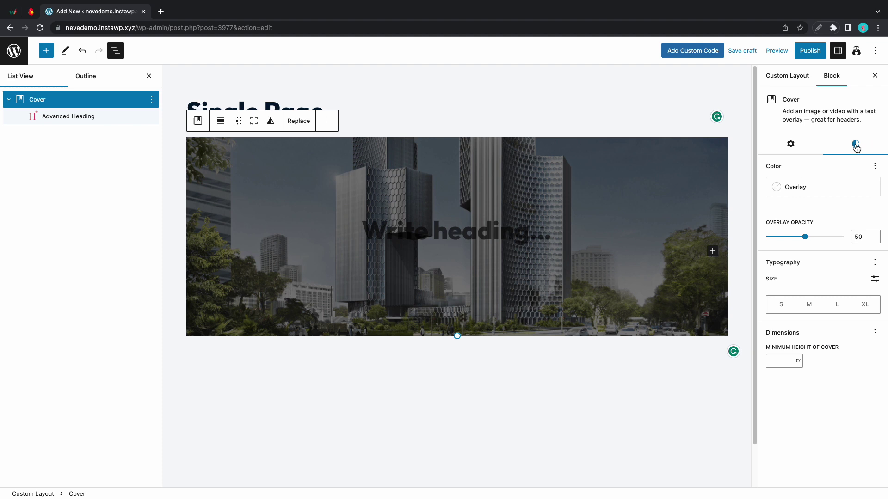
click(795, 197)
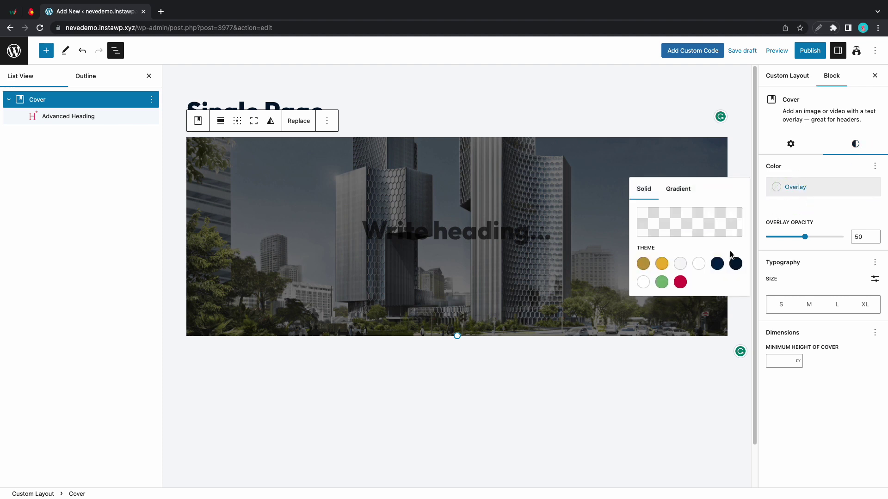
click(718, 264)
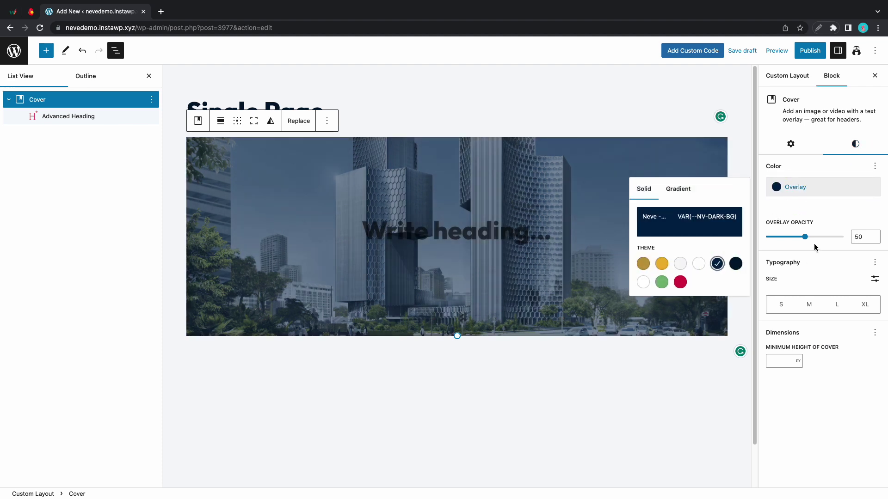
drag(810, 241, 827, 239)
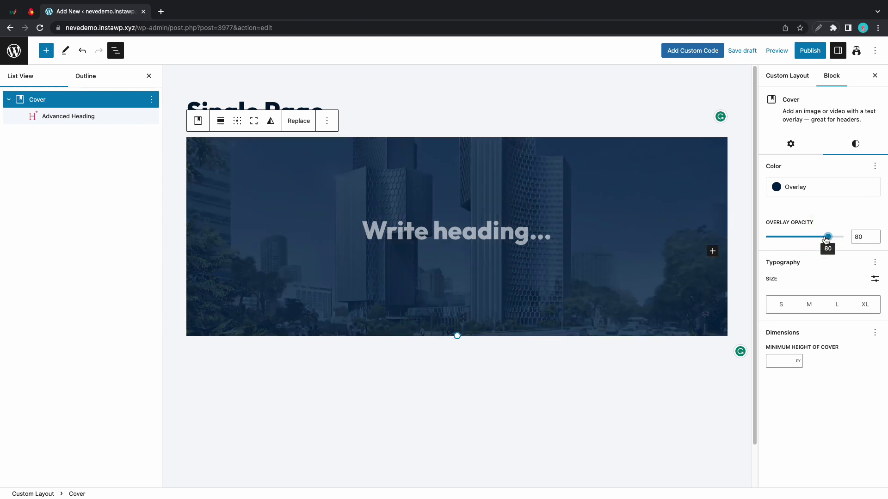
Step: Paste the {current_single_title} magic tag into the cover heading
click(792, 78)
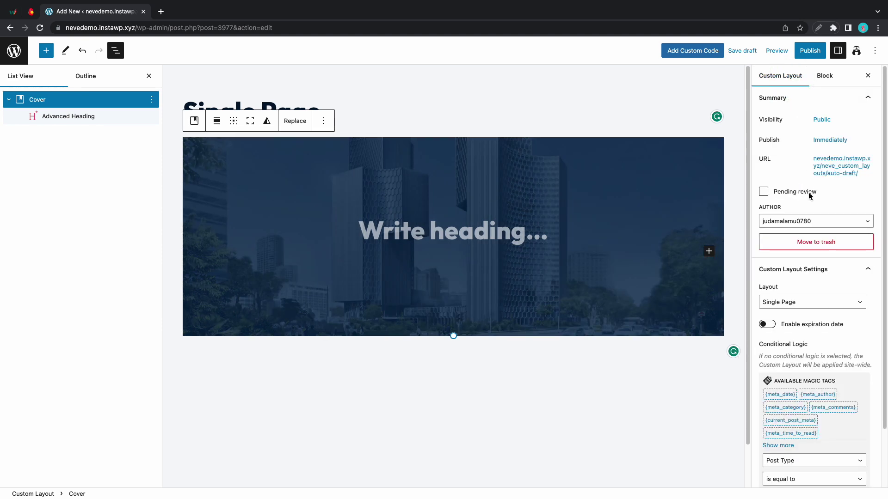
scroll(818, 378, down, 2)
click(787, 399)
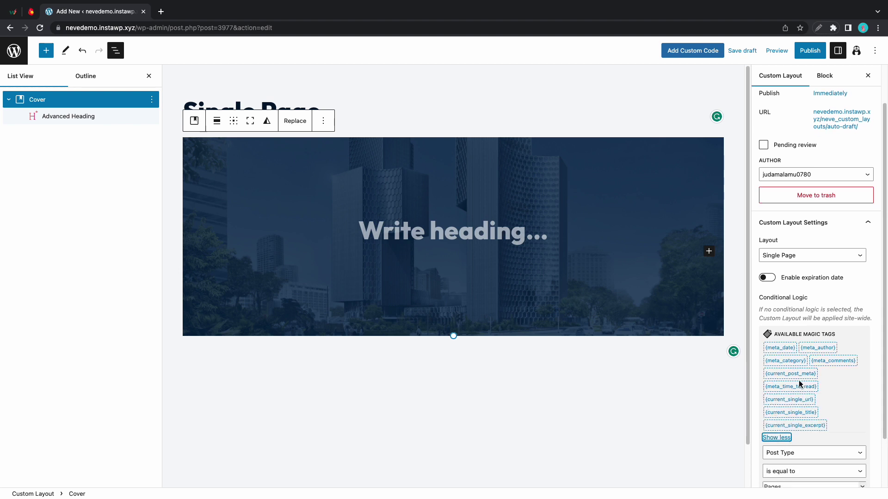
scroll(800, 385, down, 1)
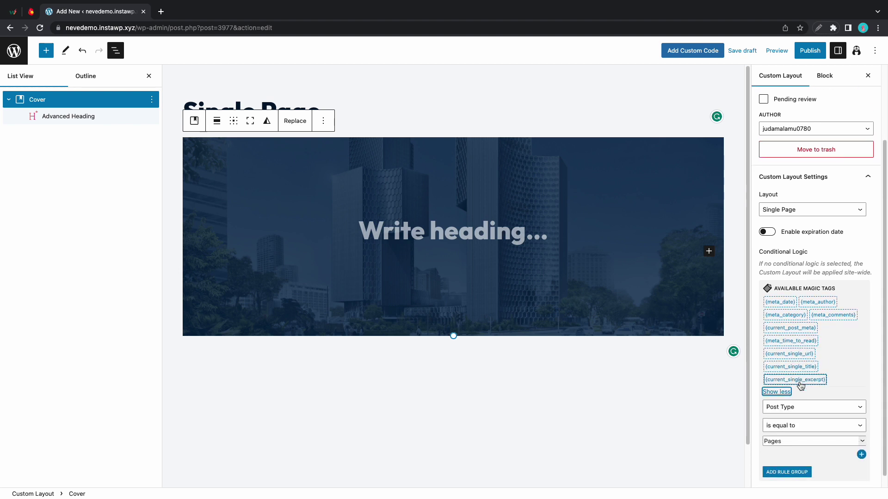
click(805, 370)
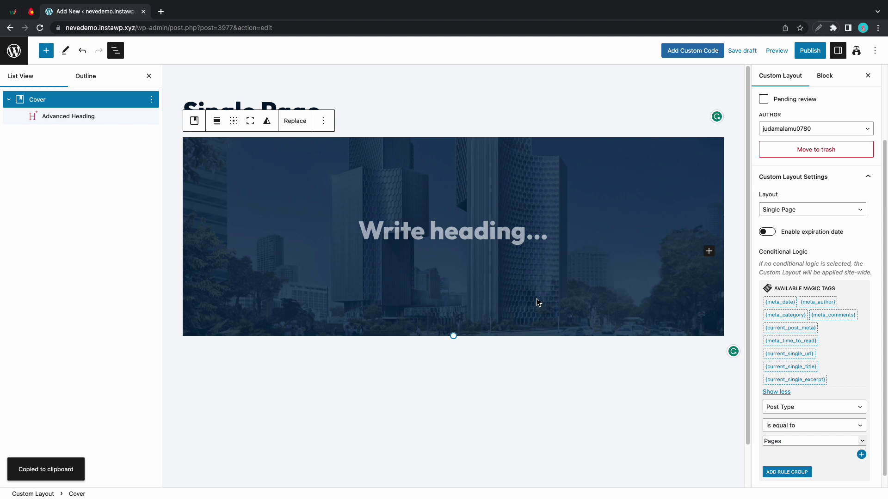
click(407, 232)
key(super+v)
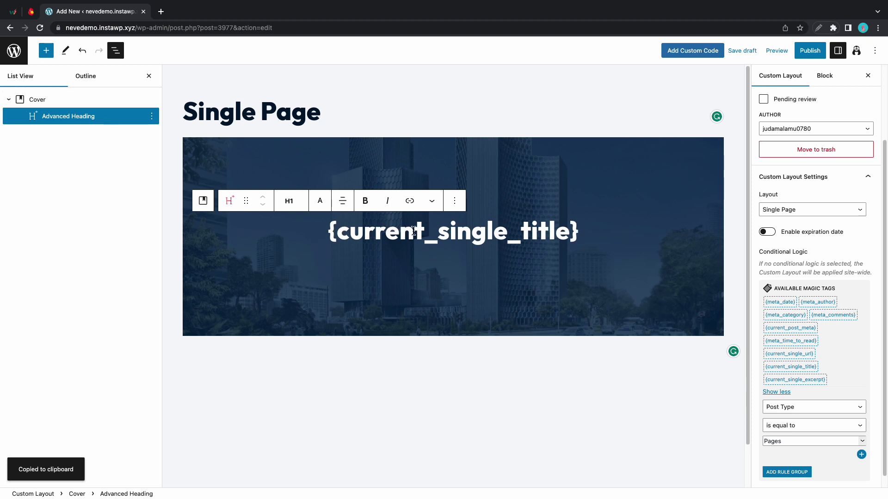
Step: Add a centred paragraph below the heading containing {current_post_meta}
click(801, 331)
click(591, 233)
key(Return)
key(super+v)
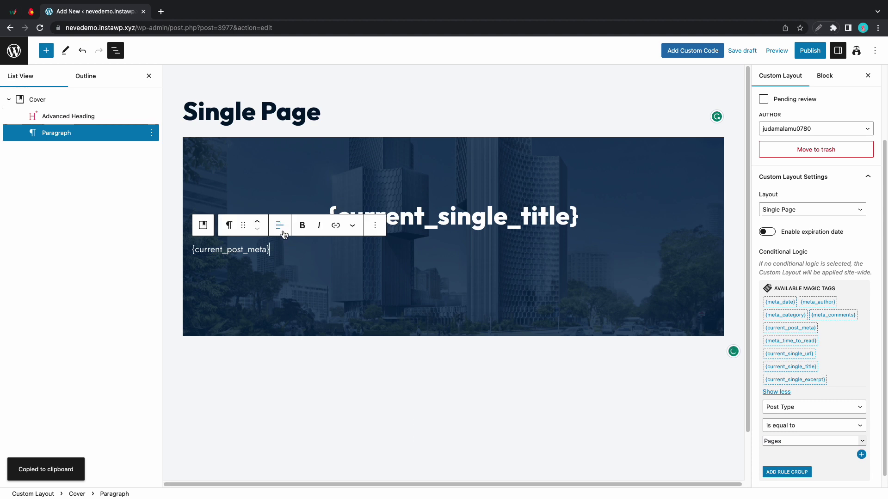
click(284, 234)
click(303, 272)
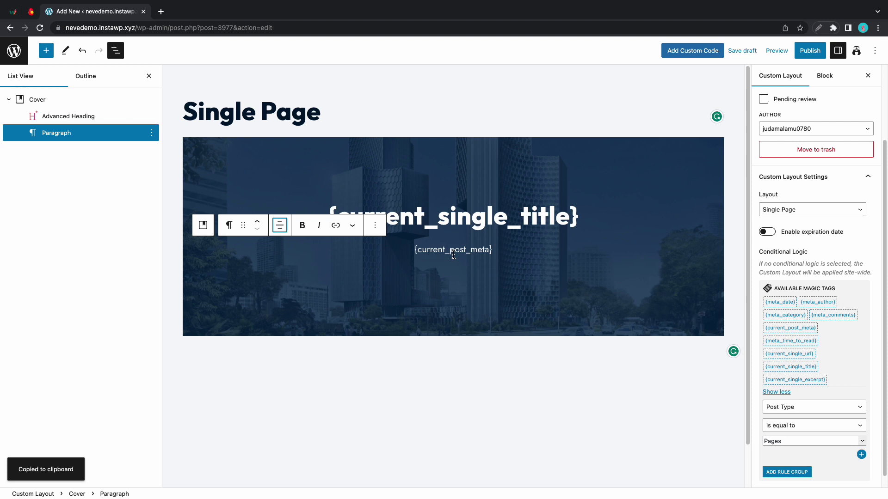
Step: Colour the post meta paragraph text secondary-accent yellow
click(453, 255)
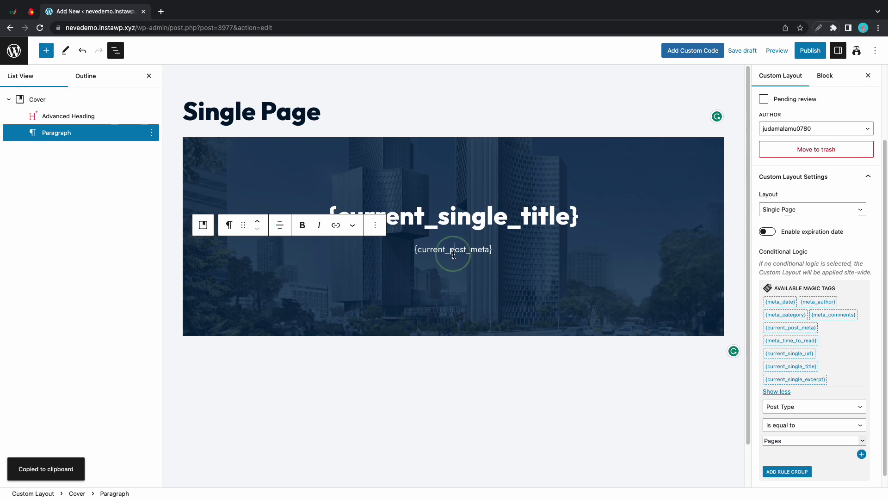
click(827, 77)
click(856, 145)
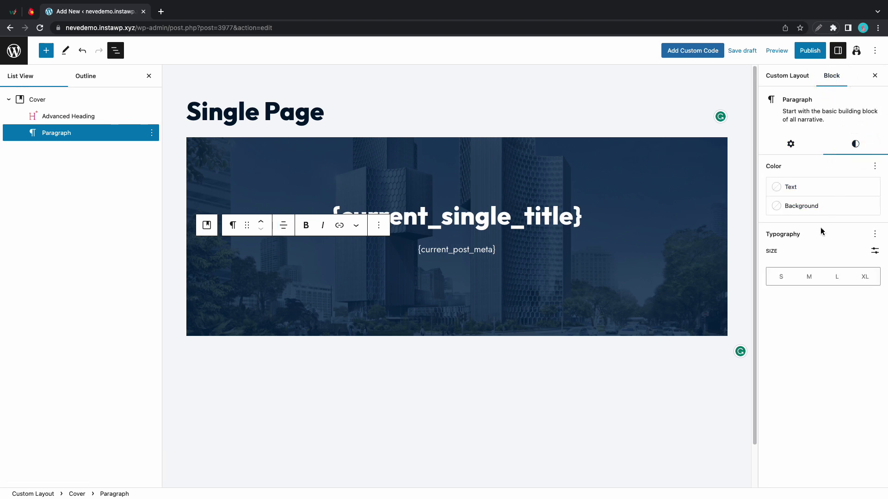
click(826, 193)
click(662, 241)
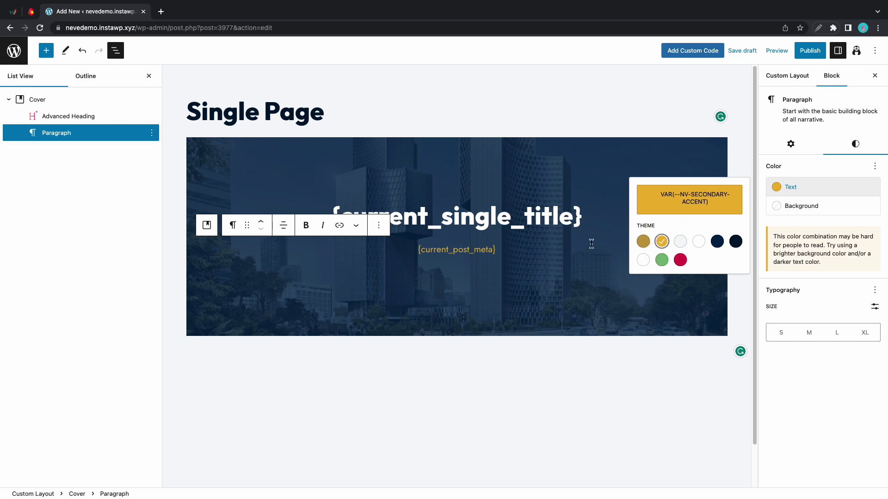
click(500, 252)
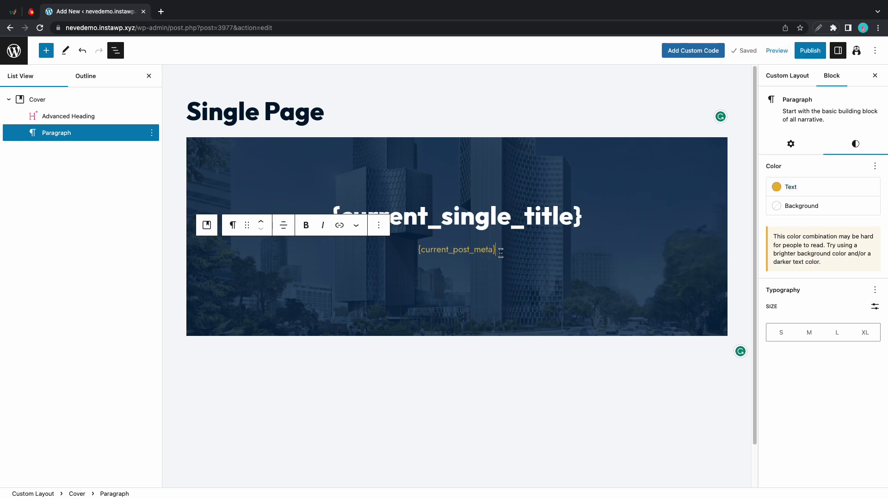
Step: Publish the Single Page layout and open the dashboard in a new tab
click(810, 50)
click(789, 55)
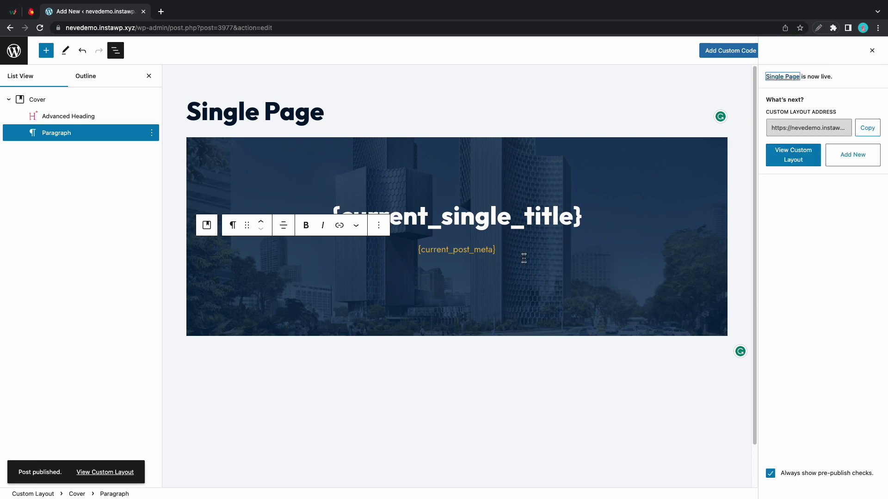
right_click(17, 55)
click(37, 61)
Step: Visit the live site and view the Home, Contact and About pages
click(184, 16)
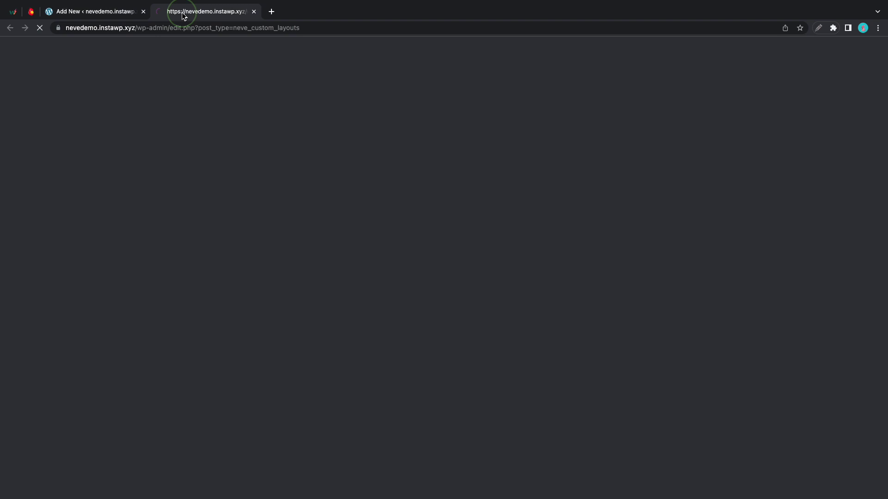
click(48, 51)
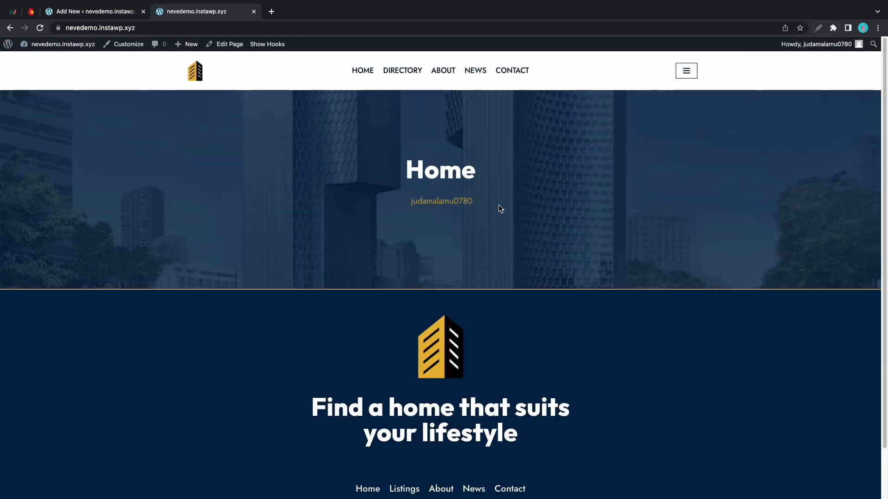
click(512, 70)
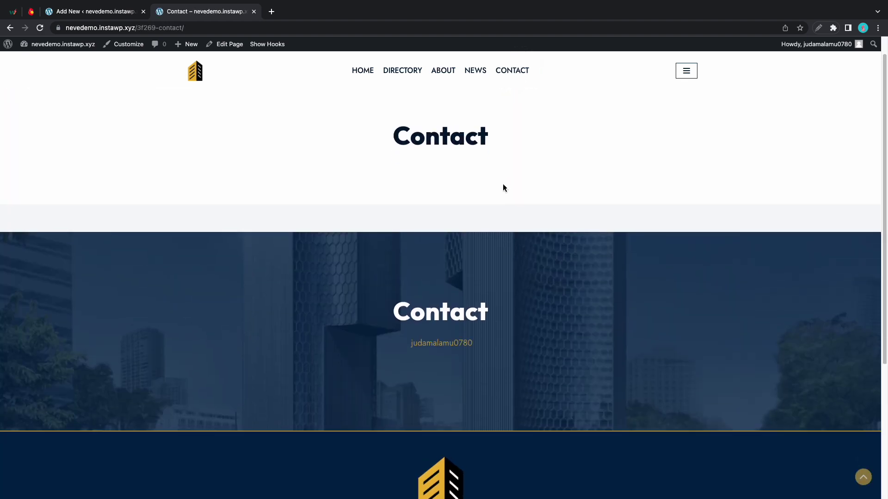
click(444, 70)
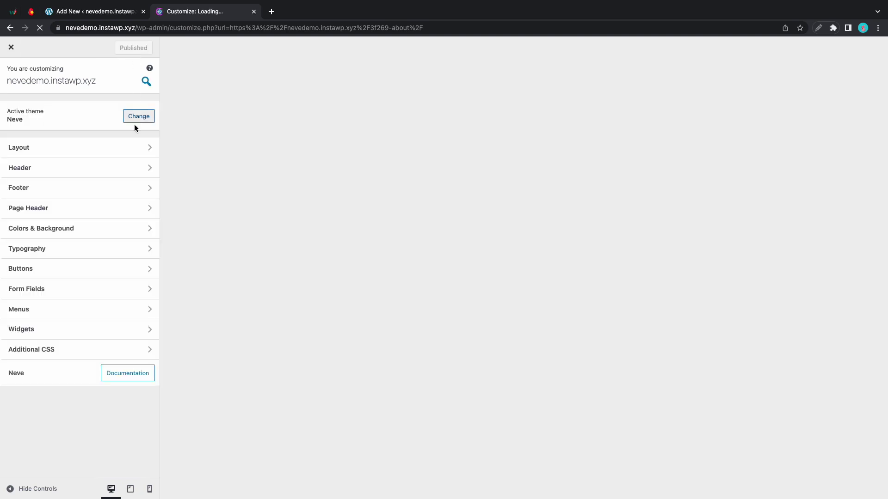
Step: Set the Customizer's Layout > Page header layout to Normal and publish
click(136, 148)
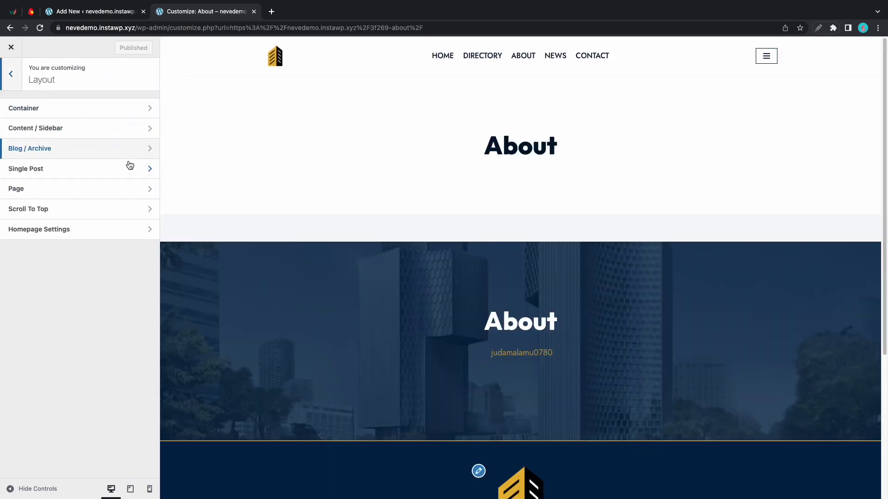
click(125, 188)
click(37, 166)
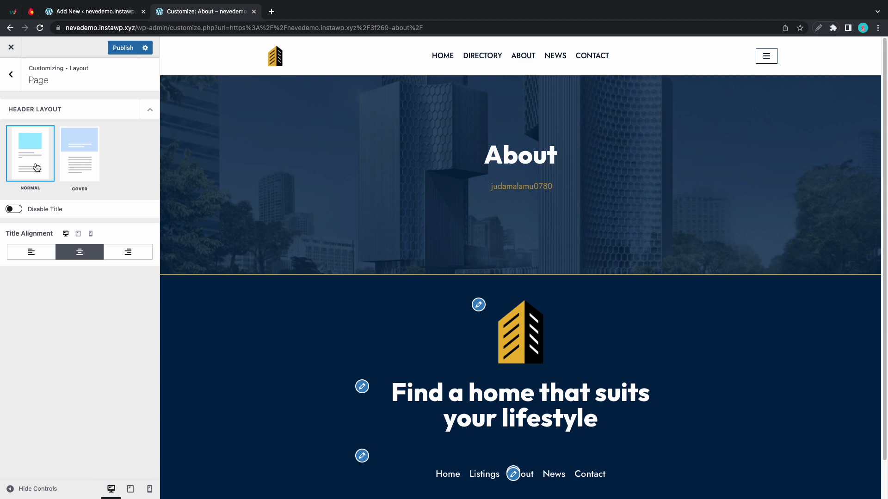
click(126, 48)
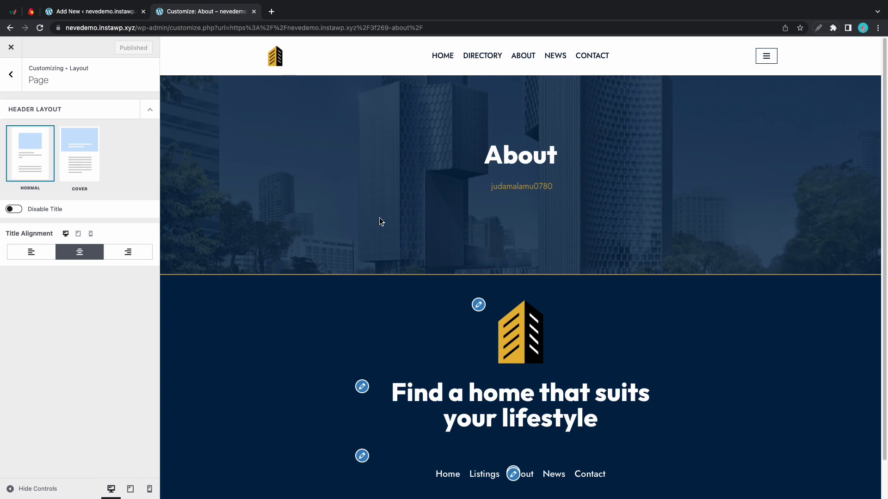
Step: Add a Post Content block below the cover and update the custom layout
click(117, 17)
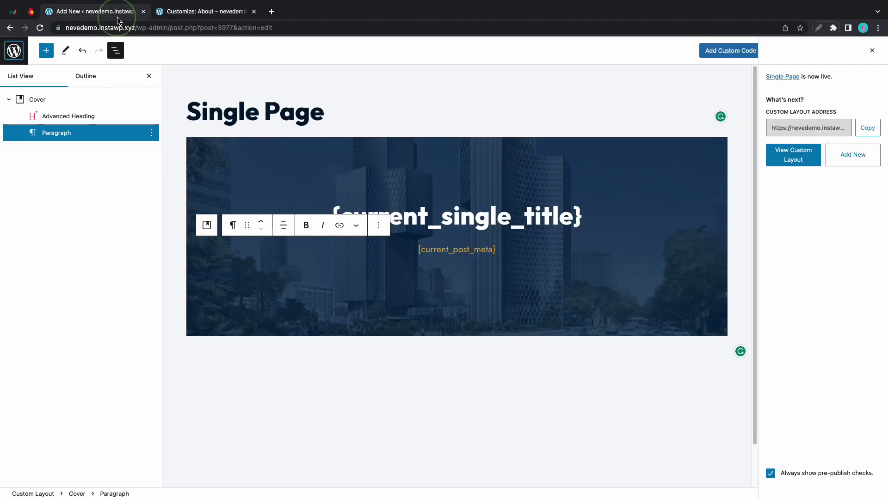
click(279, 353)
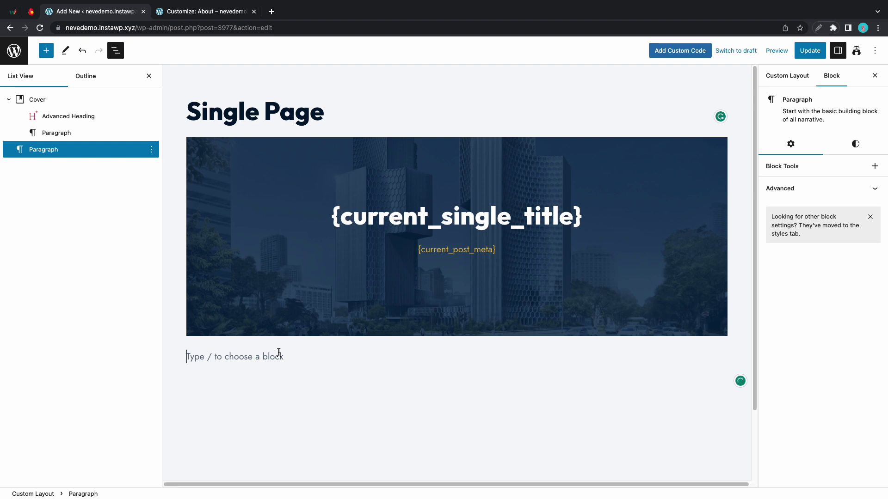
text(/page)
key(BackSpace)
key(BackSpace)
key(BackSpace)
key(BackSpace)
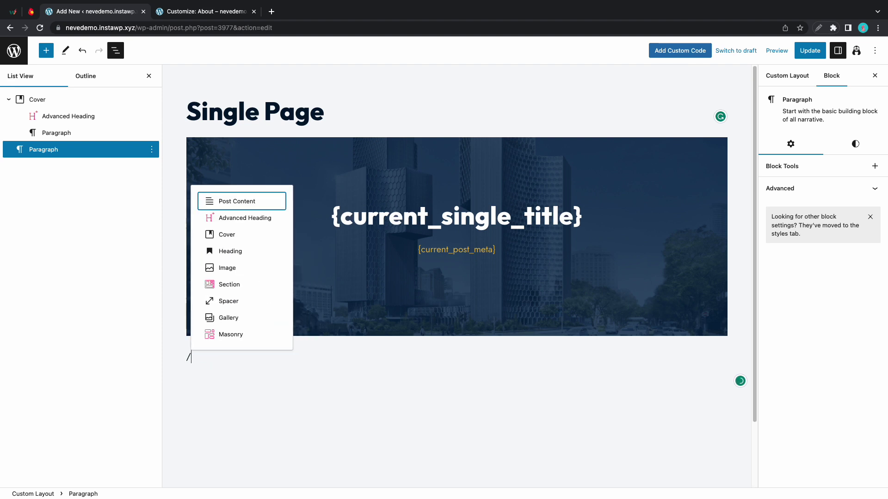
key(BackSpace)
text(/post con)
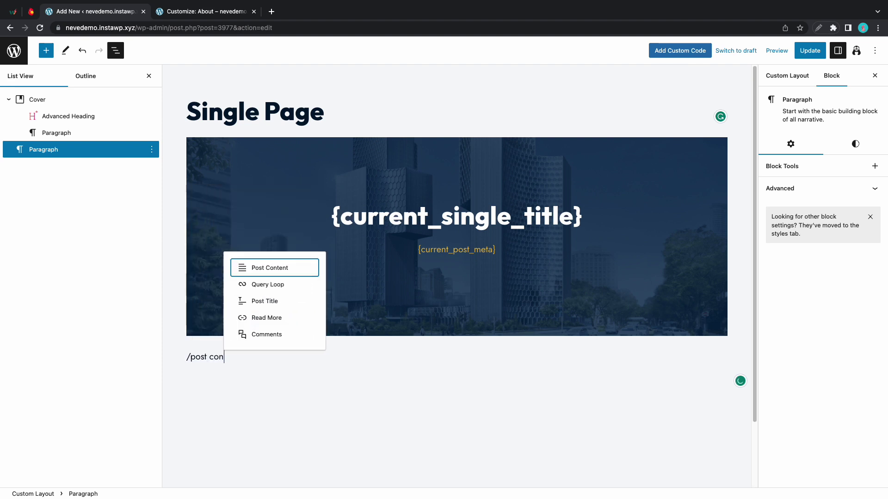
click(279, 271)
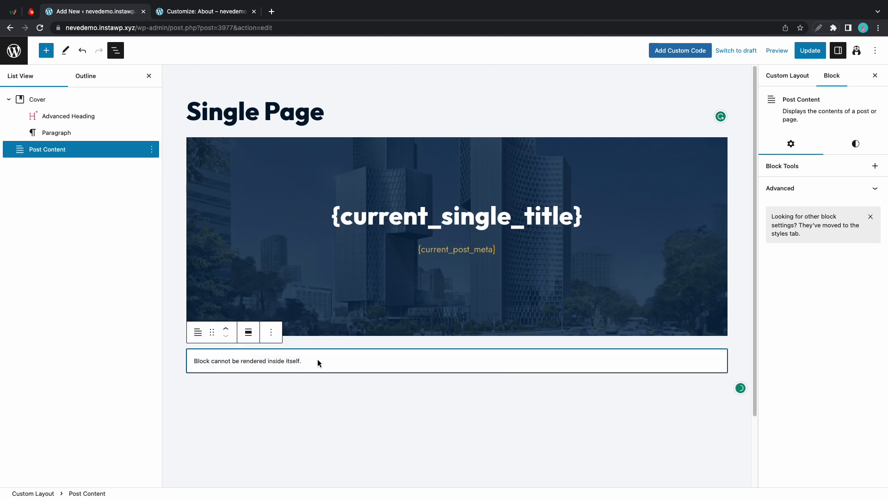
click(812, 52)
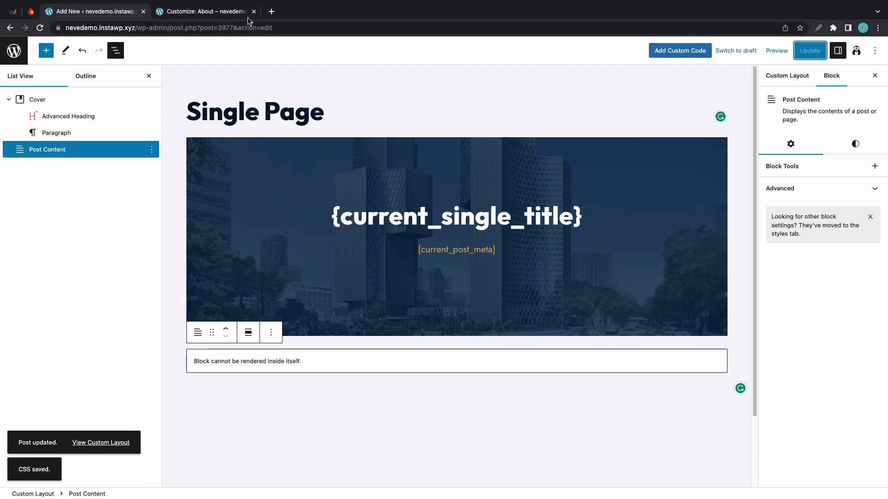
Step: Reload the Customizer preview and check the About, Contact and Home pages' cover headers
click(203, 11)
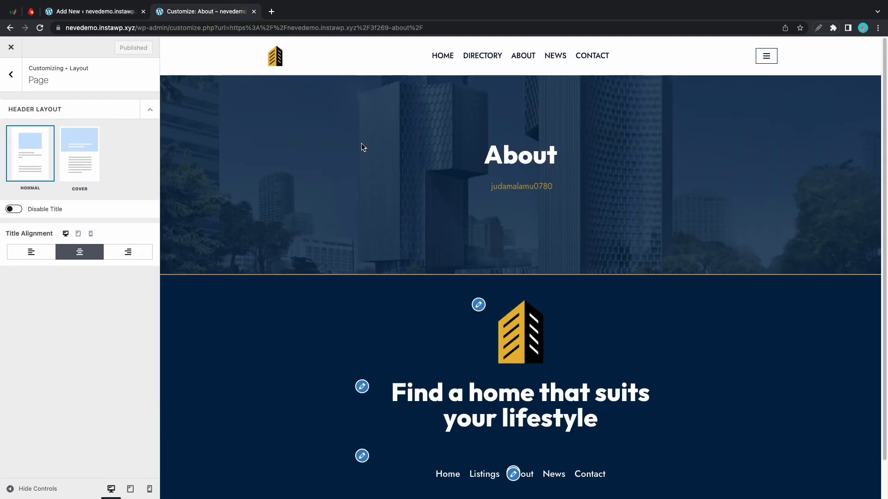
key(super+r)
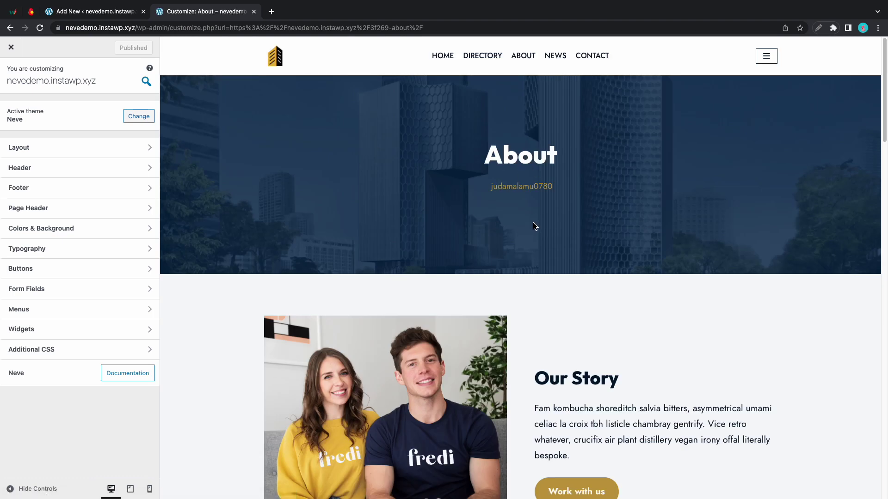
scroll(533, 224, down, 2)
scroll(538, 205, up, 2)
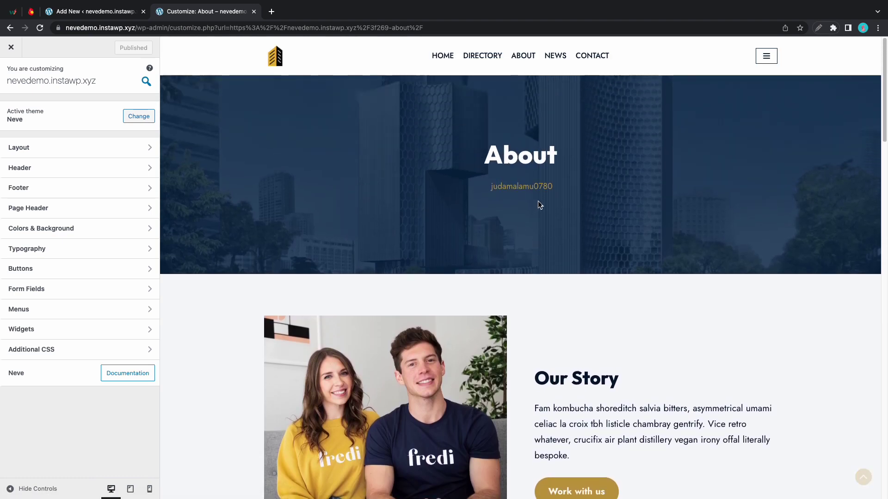
click(592, 56)
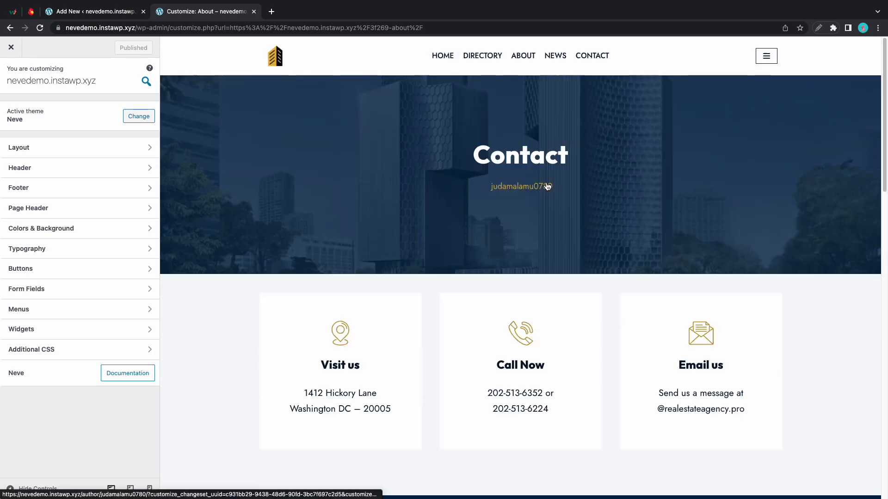
scroll(546, 184, down, 3)
scroll(546, 185, up, 3)
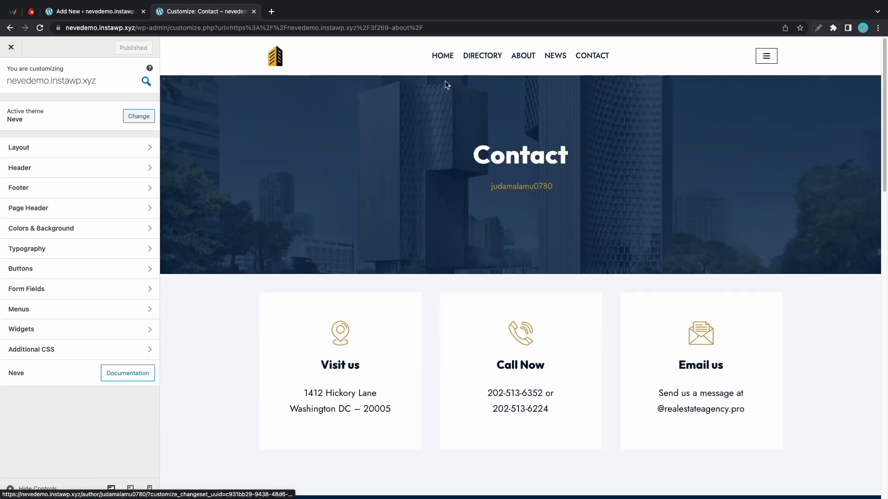
click(440, 57)
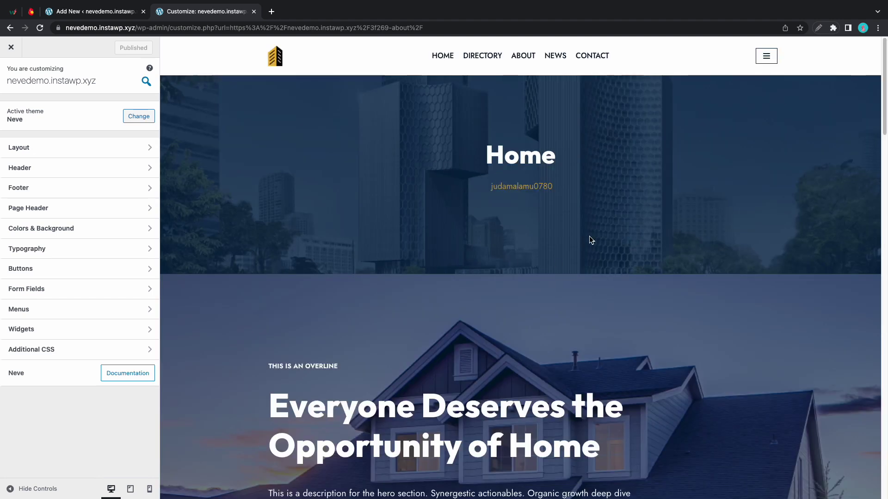
scroll(589, 236, down, 3)
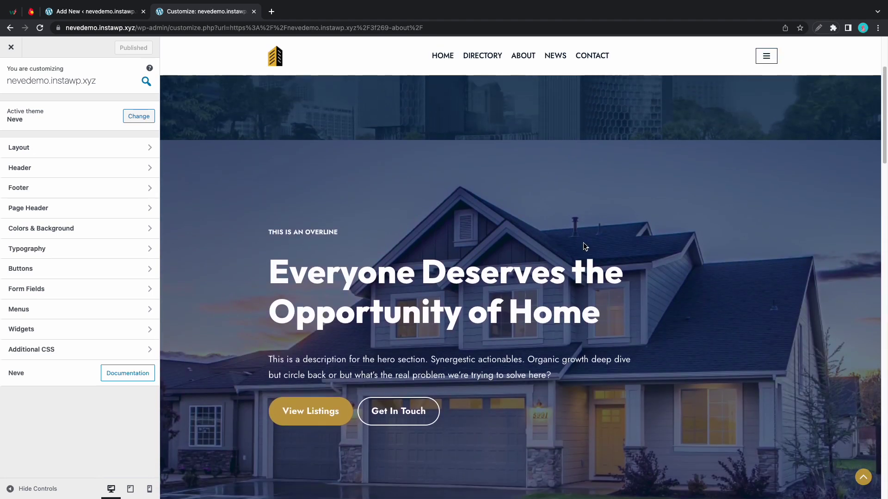
Step: Open the Single Page layout's settings and add an AND condition to its display rule
click(121, 14)
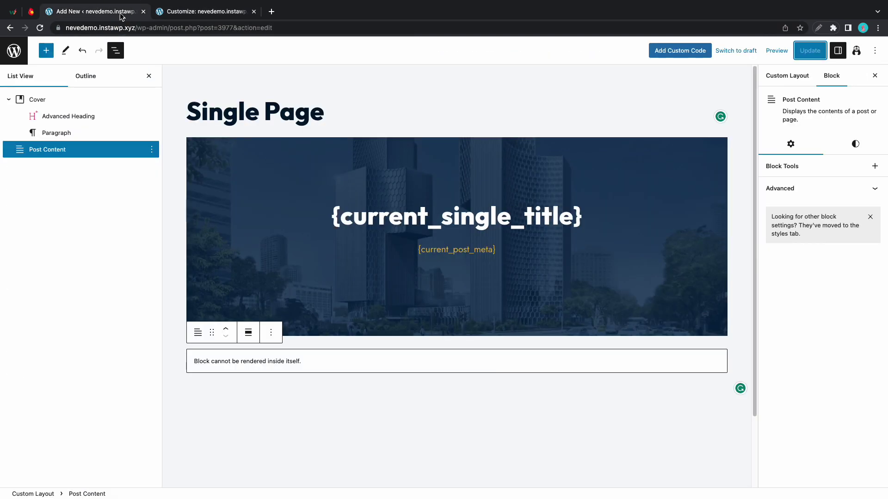
click(787, 75)
scroll(832, 316, down, 2)
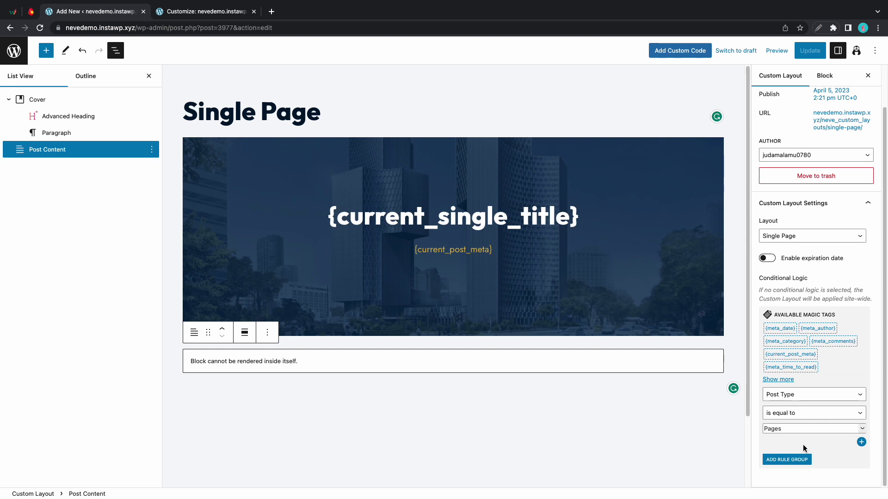
click(801, 463)
scroll(812, 434, down, 2)
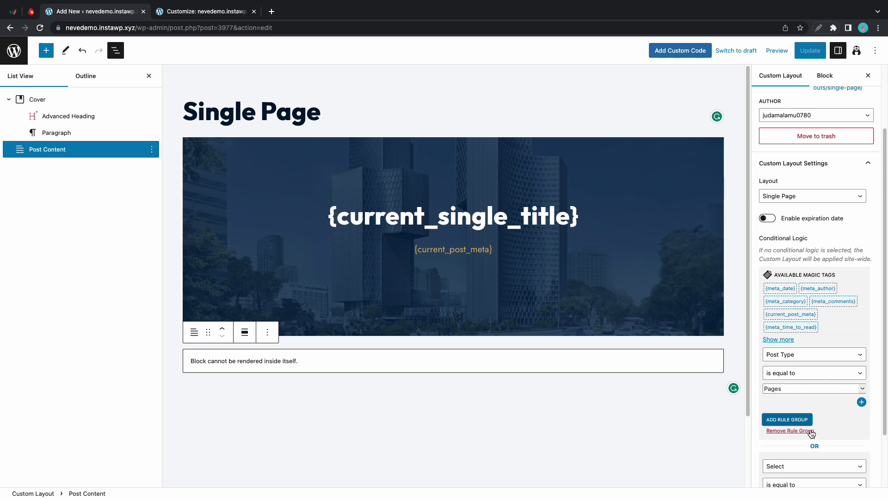
click(805, 426)
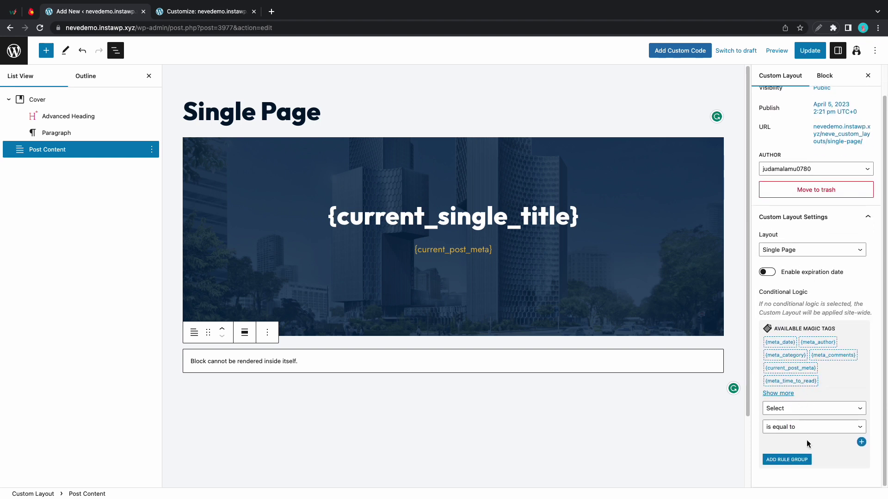
click(863, 443)
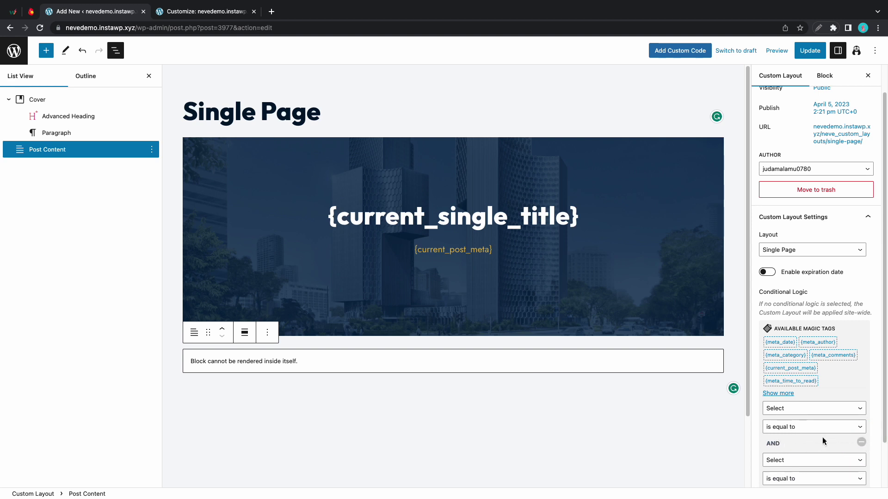
scroll(823, 441, down, 2)
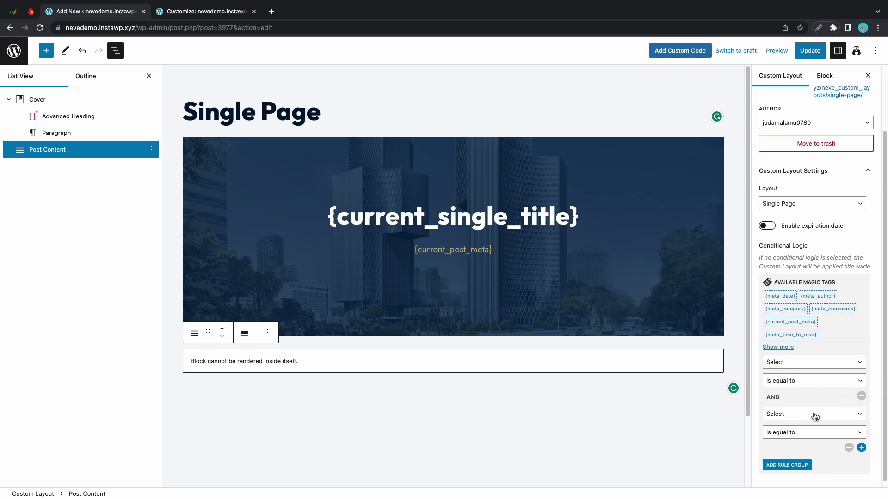
Step: Set the first condition to Post Type is equal to Pages
click(809, 364)
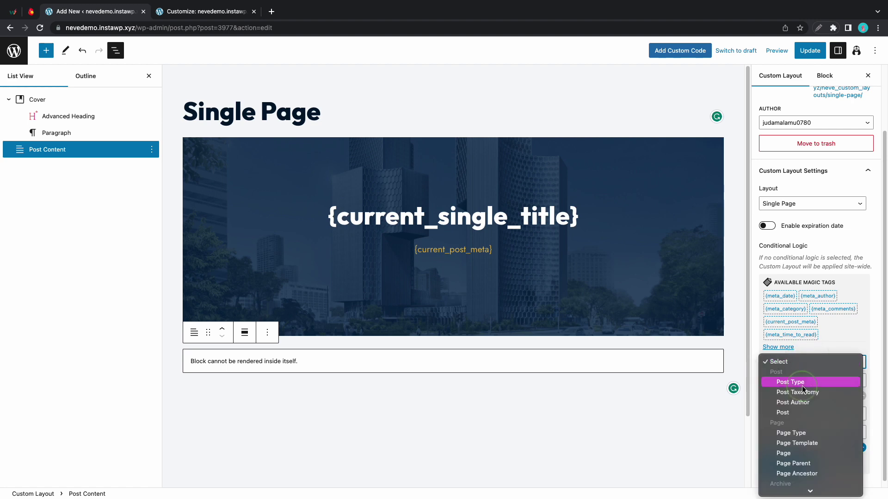
click(804, 382)
click(795, 378)
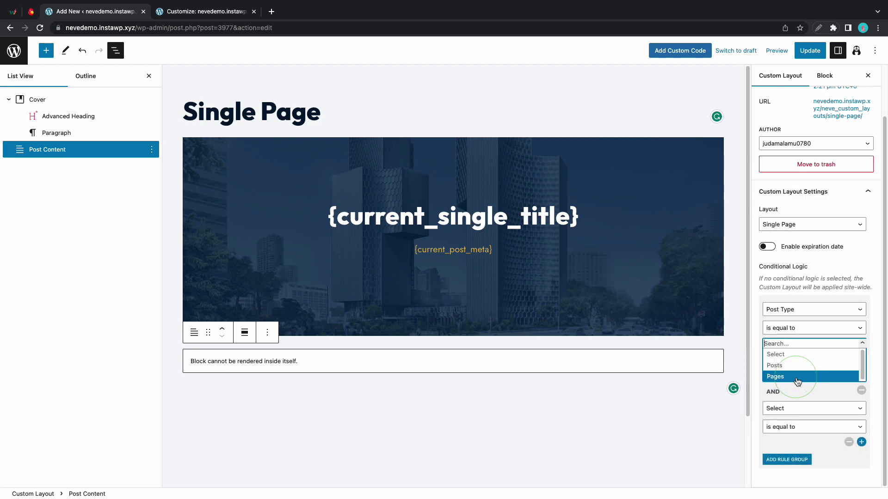
click(797, 378)
scroll(795, 416, down, 1)
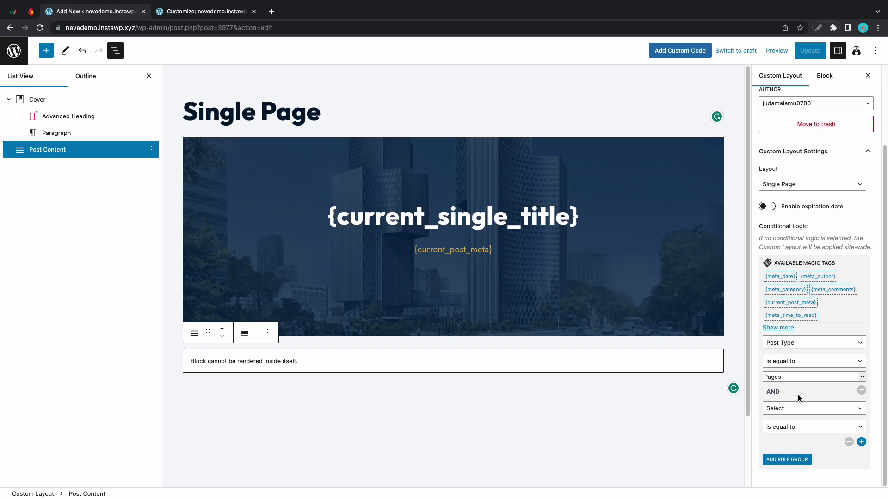
Step: Set the AND condition to Page Type is not equal to Front Page and update the layout
click(800, 409)
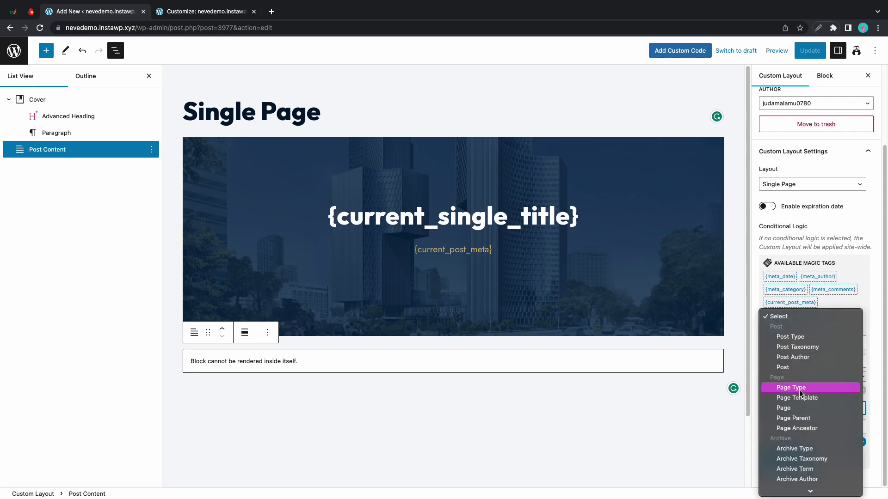
click(807, 389)
click(825, 430)
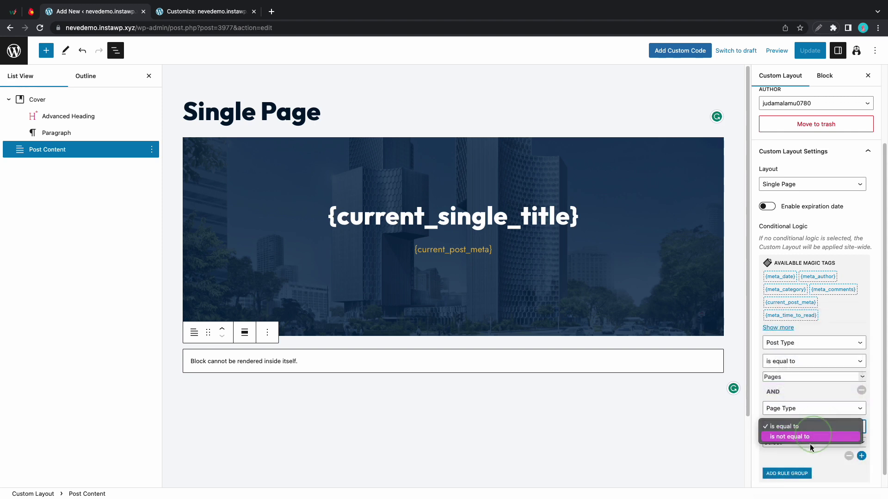
click(811, 435)
click(807, 442)
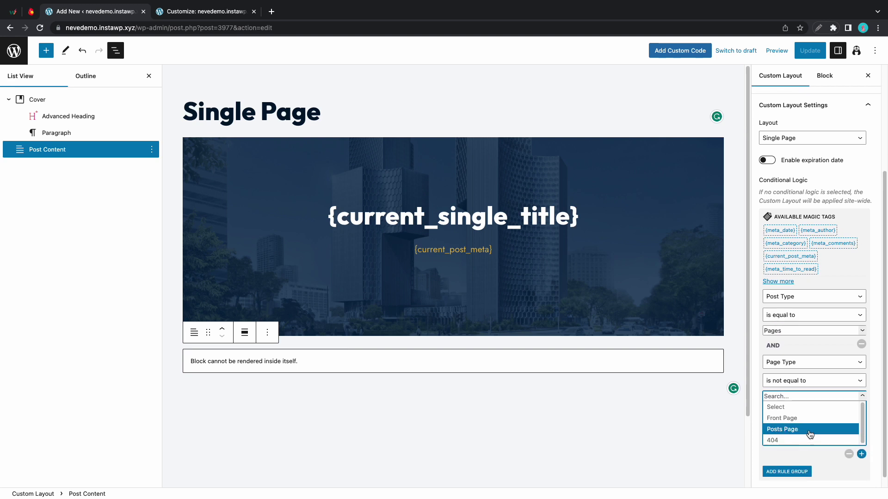
click(810, 421)
click(813, 445)
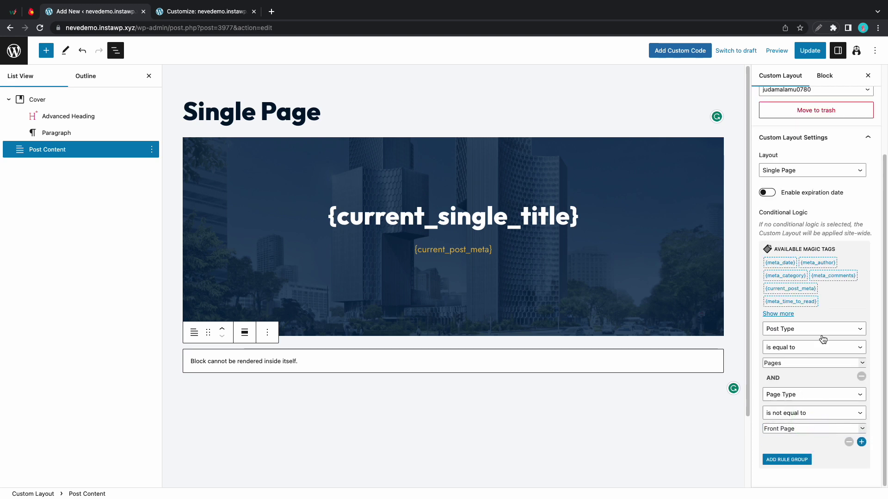
click(800, 52)
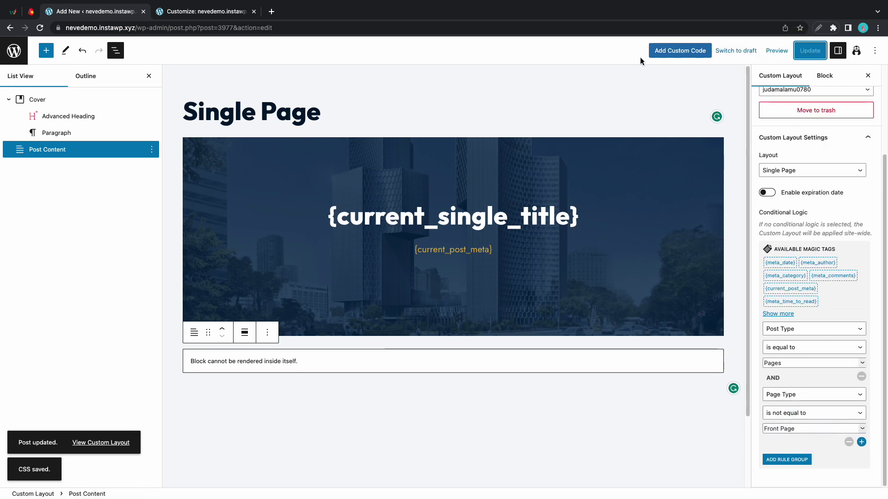
Step: Reload the Customizer preview and check that the Home page no longer shows the cover header
click(233, 12)
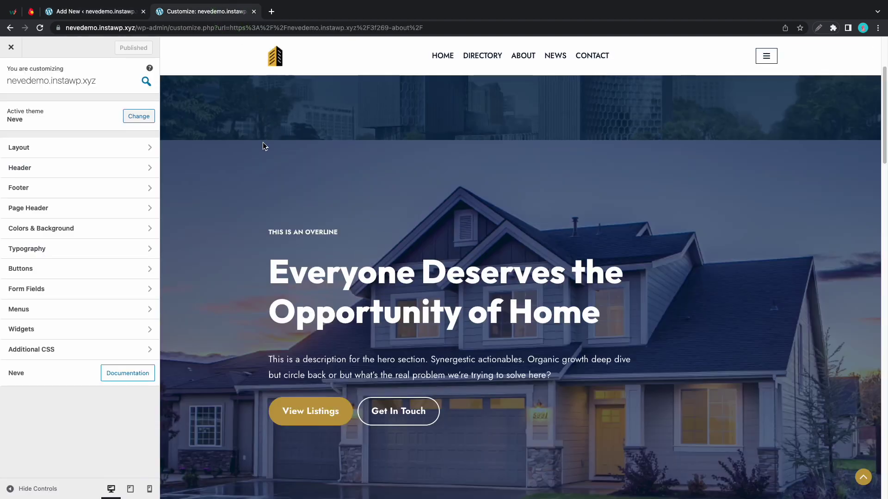
key(super+r)
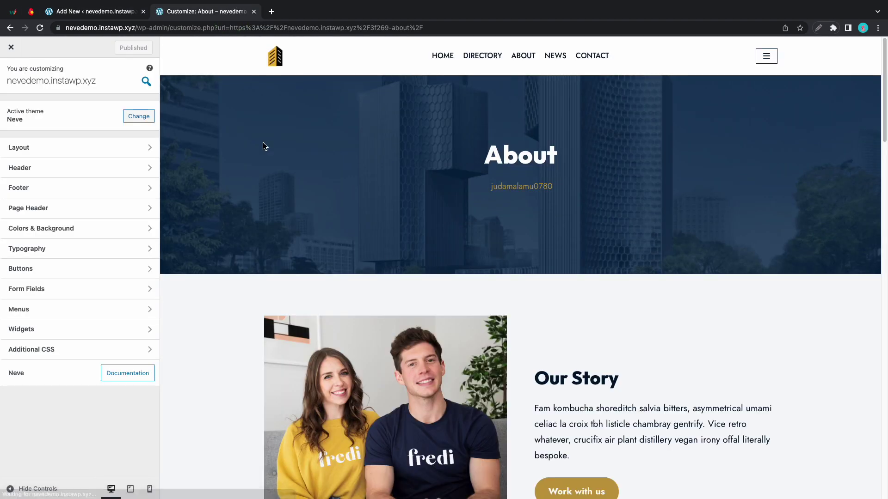
click(439, 60)
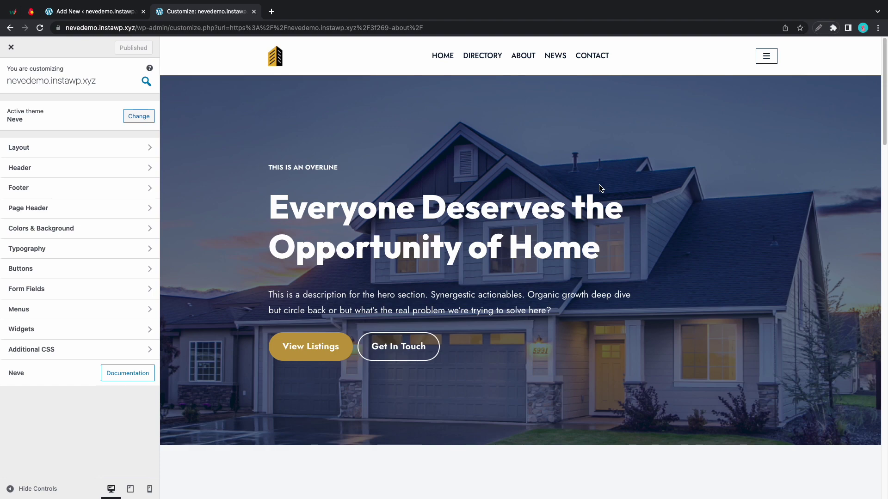
scroll(599, 187, down, 6)
scroll(598, 185, up, 6)
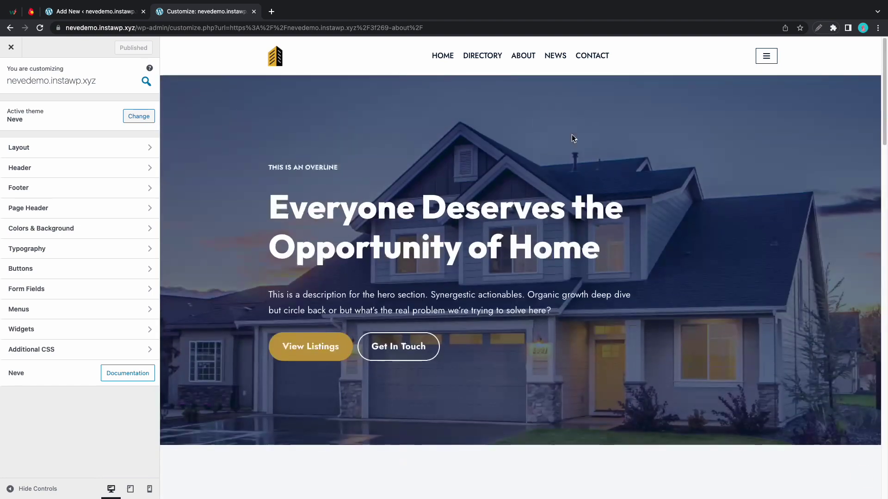
Step: Check that the About and Contact pages still show the dark cover header
click(517, 59)
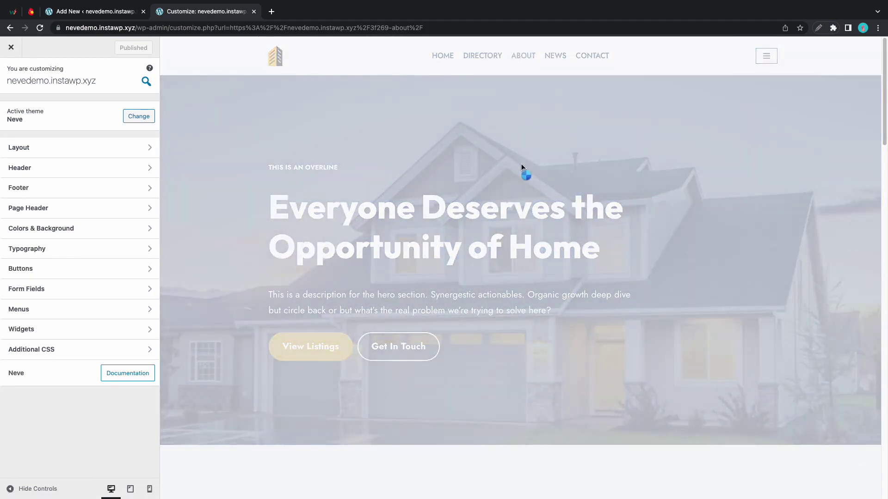
scroll(521, 166, down, 3)
scroll(551, 102, up, 3)
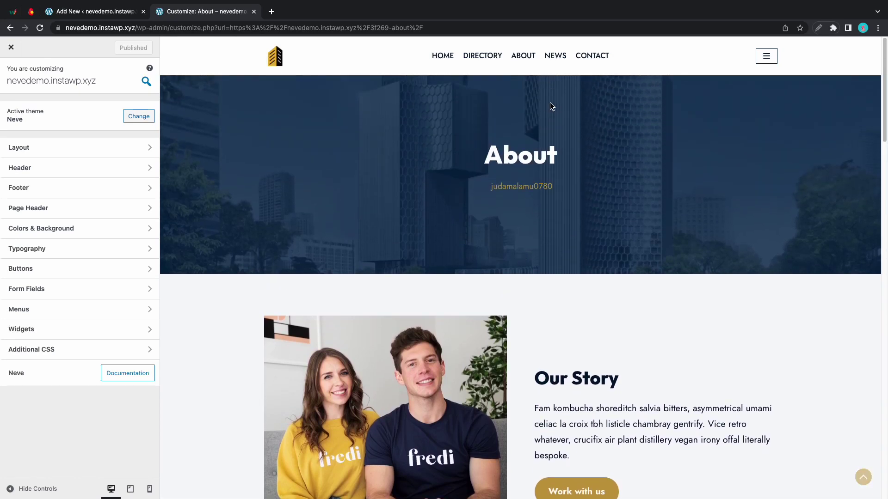
click(587, 57)
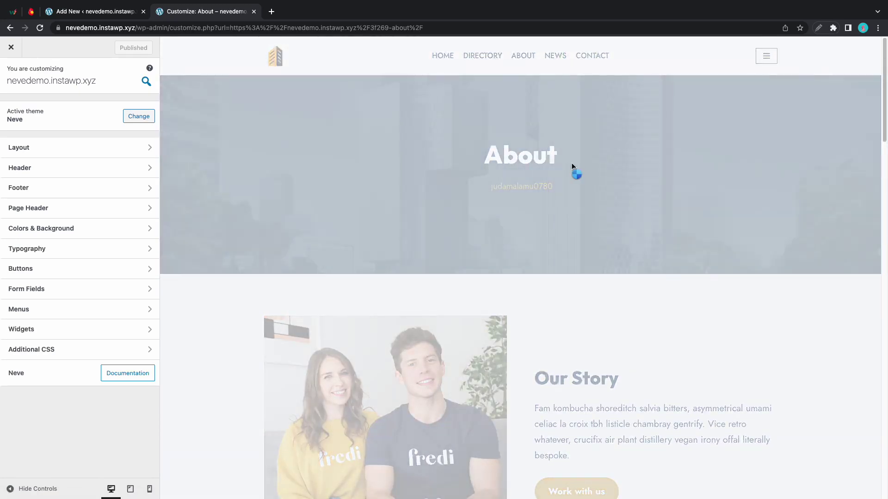